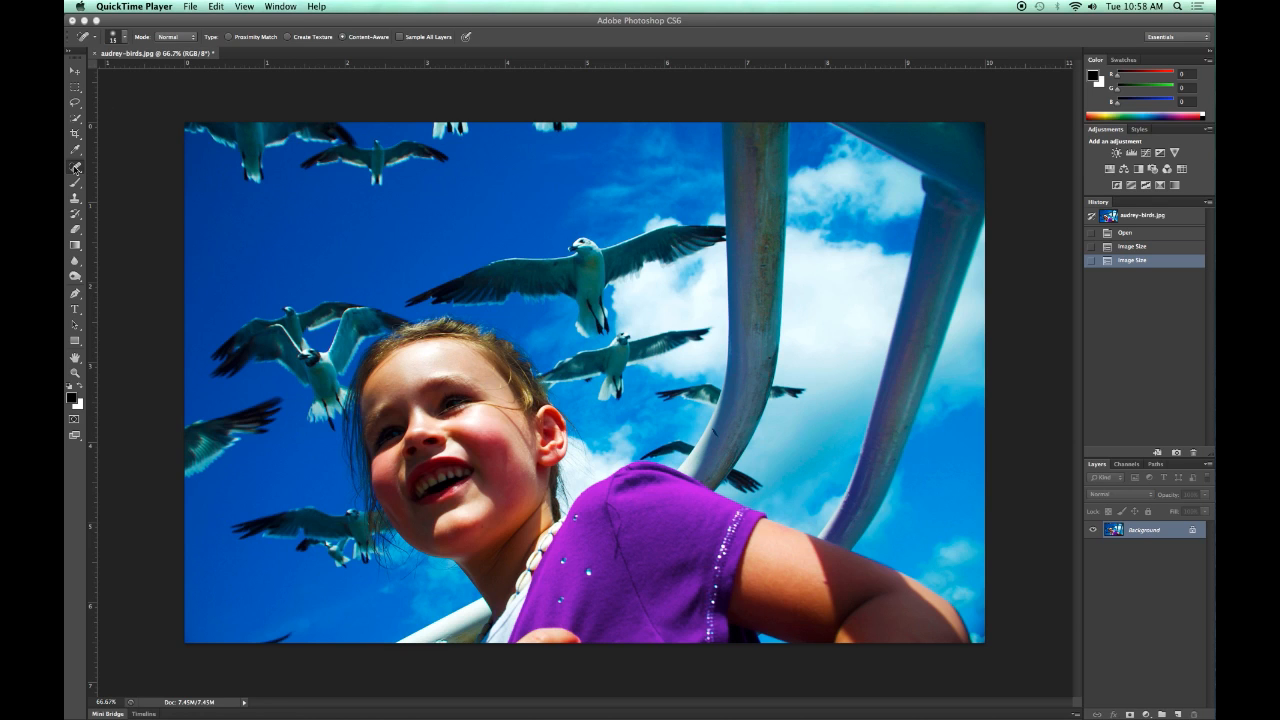
Remove the stray hair strand curving across the outer forehead above the girl's eye with the Spot Healing Brush.
{"action": "left_click", "coordinate": [76, 168]}
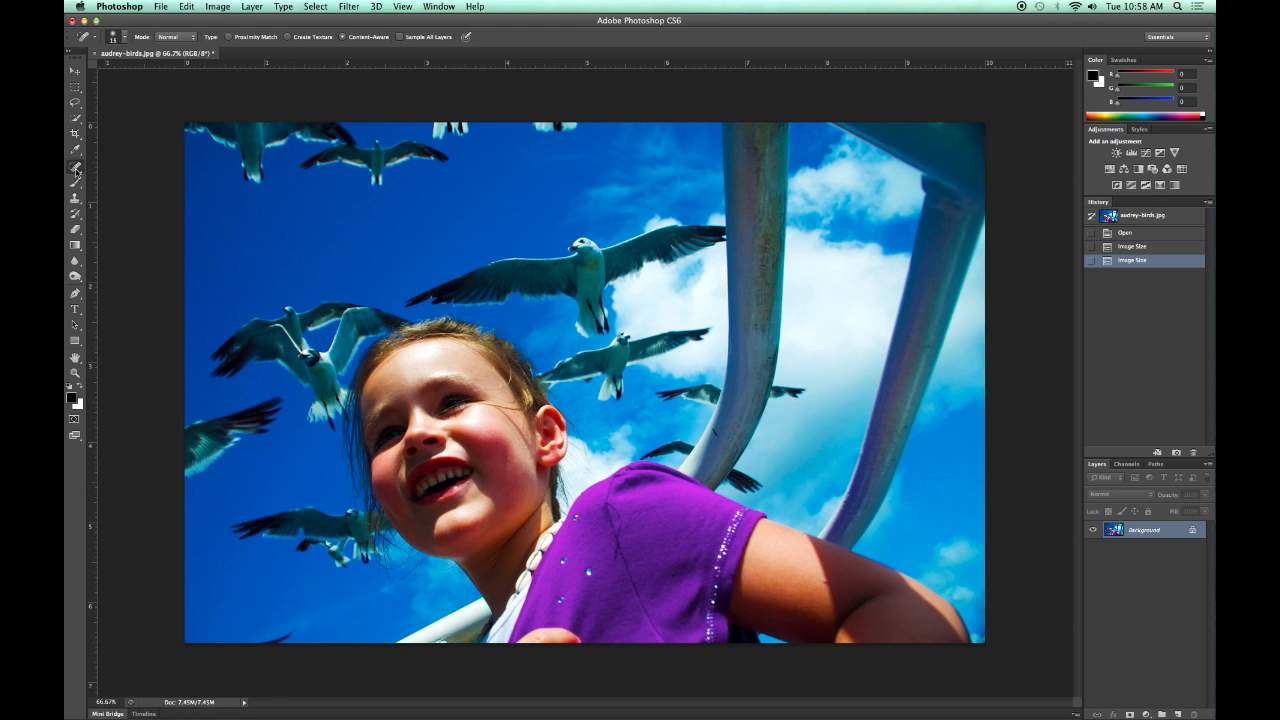
{"action": "left_click", "coordinate": [76, 170]}
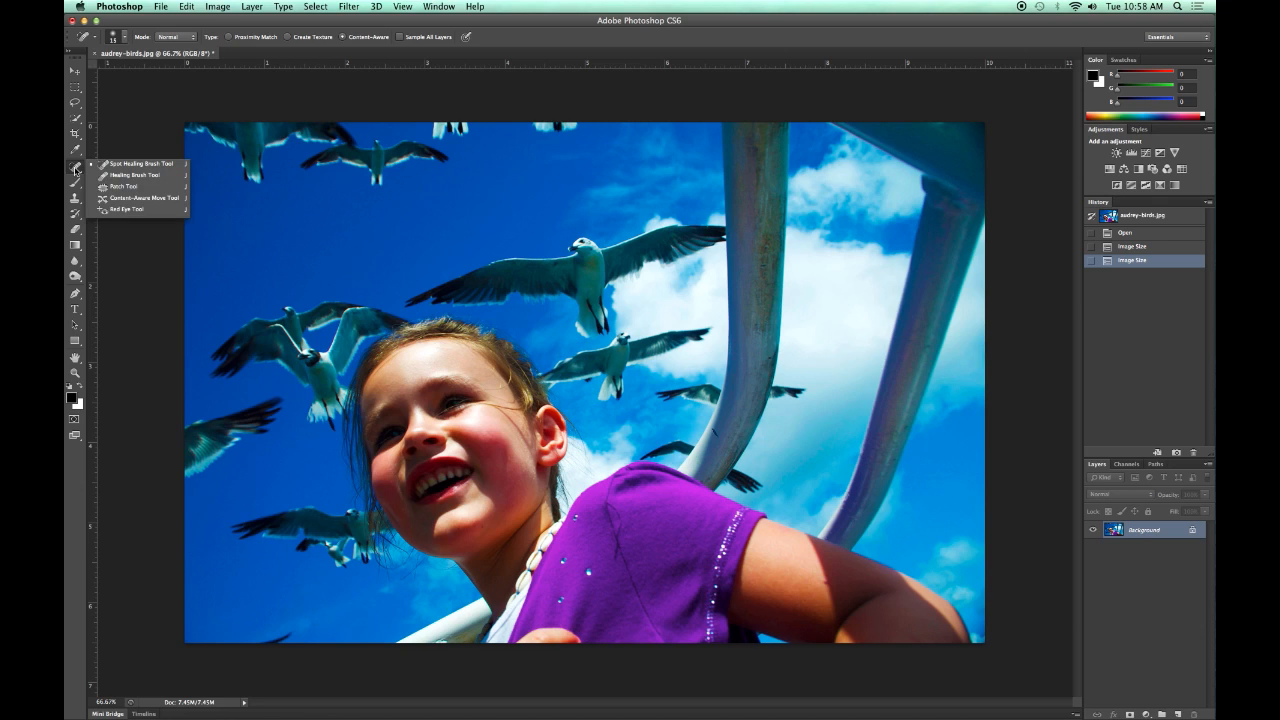
{"action": "left_click", "coordinate": [75, 170]}
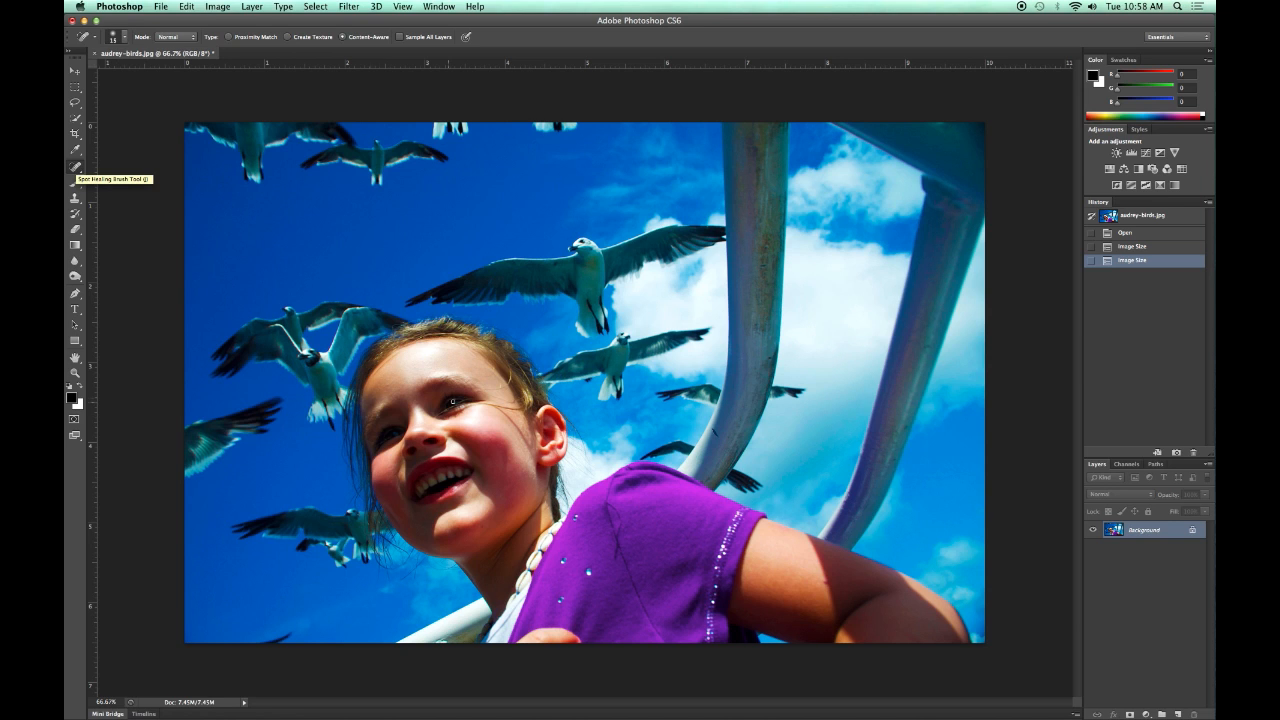
{"action": "key", "text": "super+equal"}
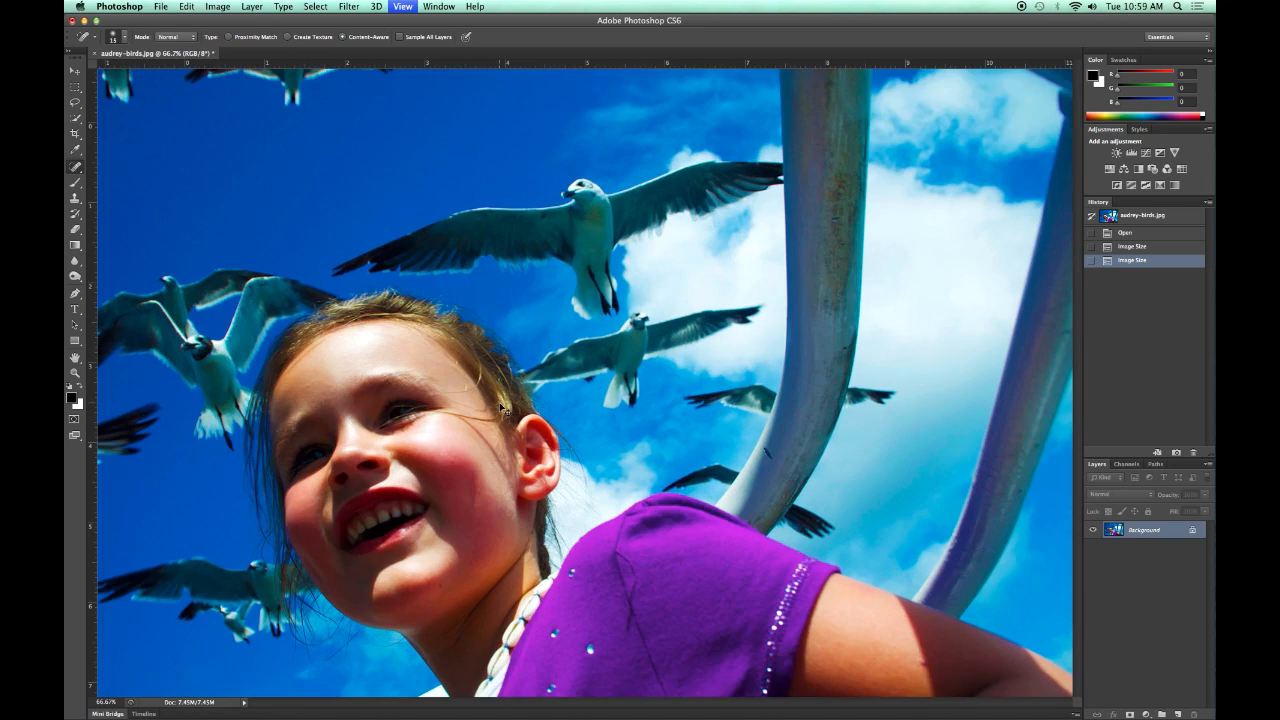
{"action": "key", "text": "super+equal"}
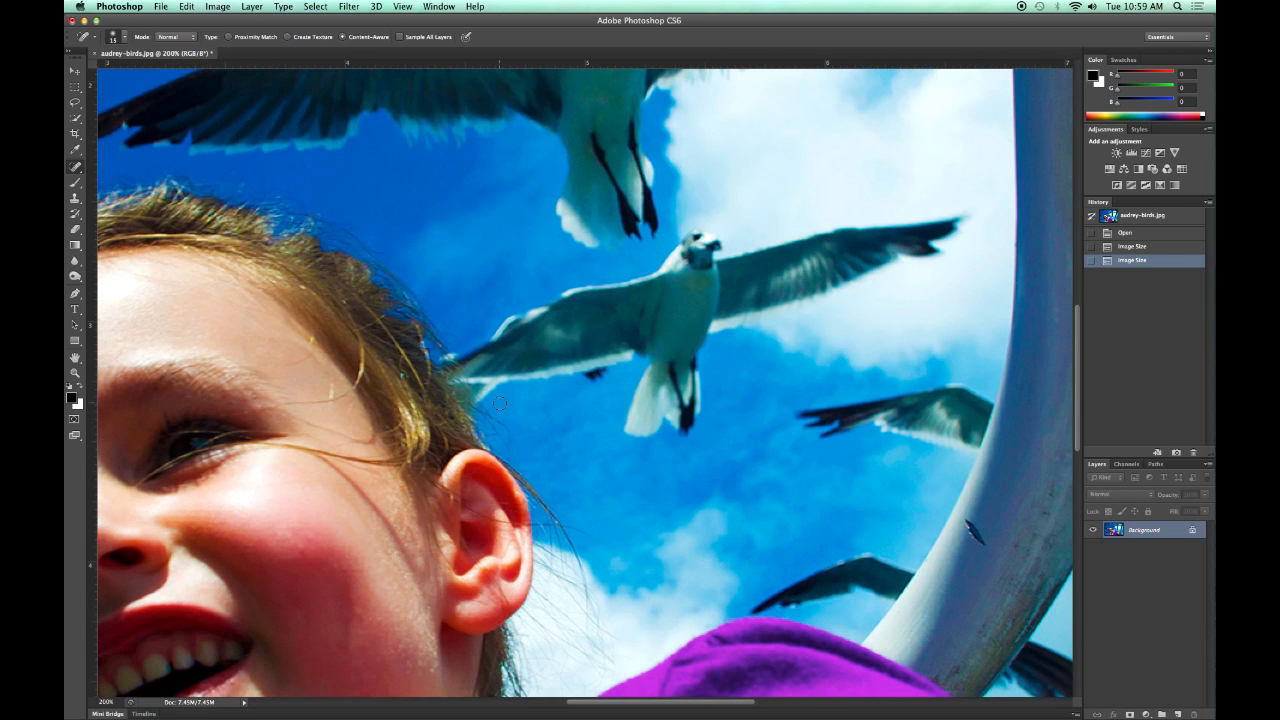
{"action": "left_click_drag", "start_coordinate": [663, 706], "coordinate": [620, 641]}
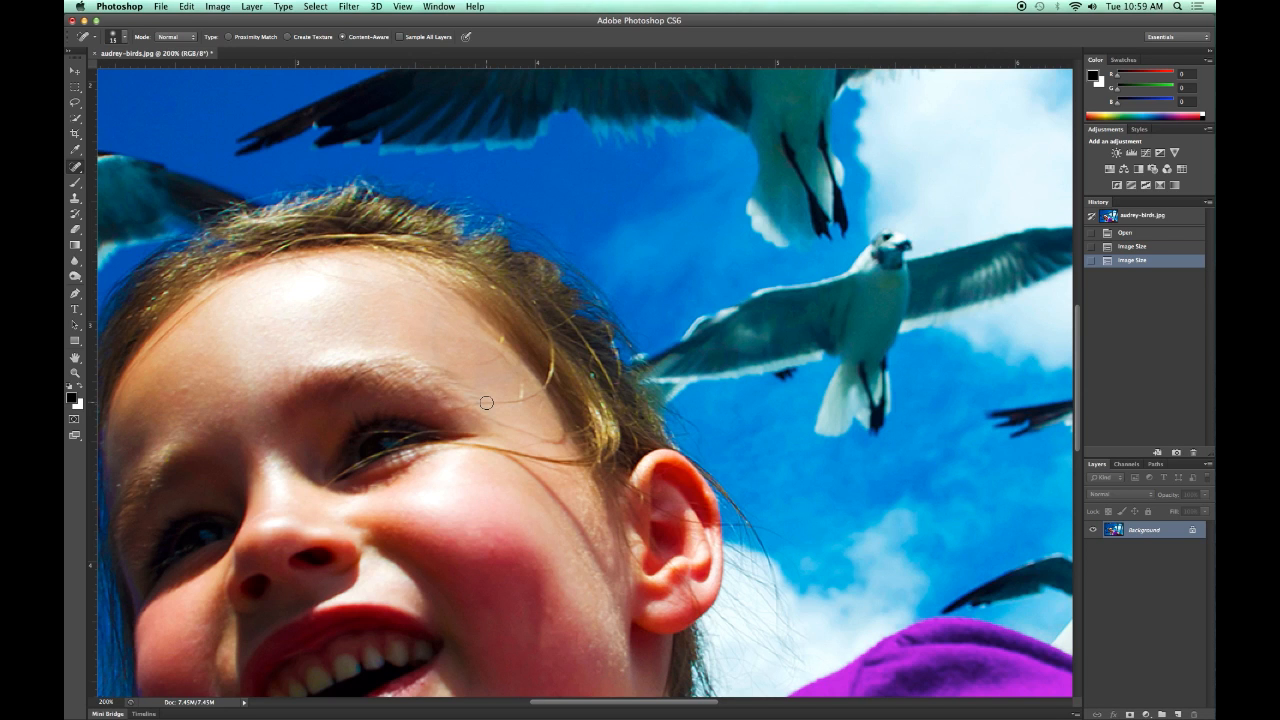
{"action": "mouse_move", "coordinate": [480, 403]}
{"action": "left_mouse_down"}
{"action": "mouse_move", "coordinate": [540, 390]}
{"action": "mouse_move", "coordinate": [521, 383]}
{"action": "mouse_move", "coordinate": [525, 420]}
{"action": "left_mouse_up"}
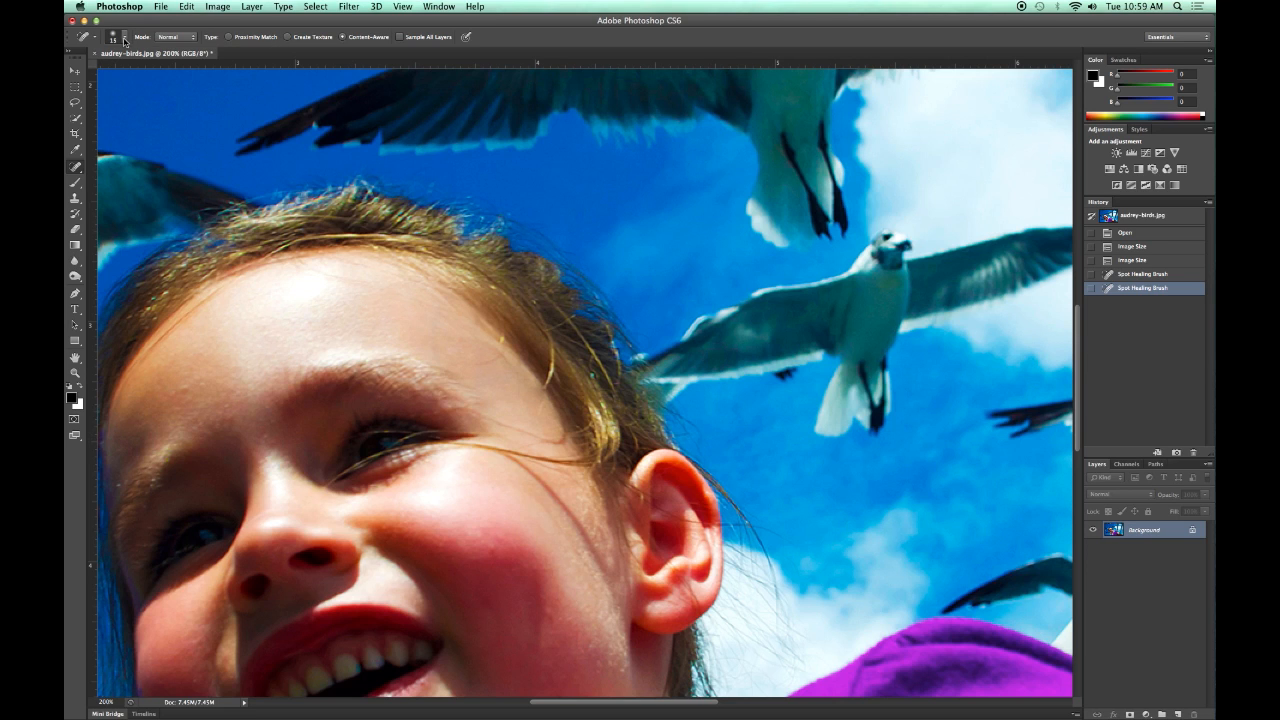
Reduce the healing brush to 10 px and heal the stray hairs beside the eye, at the temple and near the ear.
{"action": "left_click", "coordinate": [124, 39]}
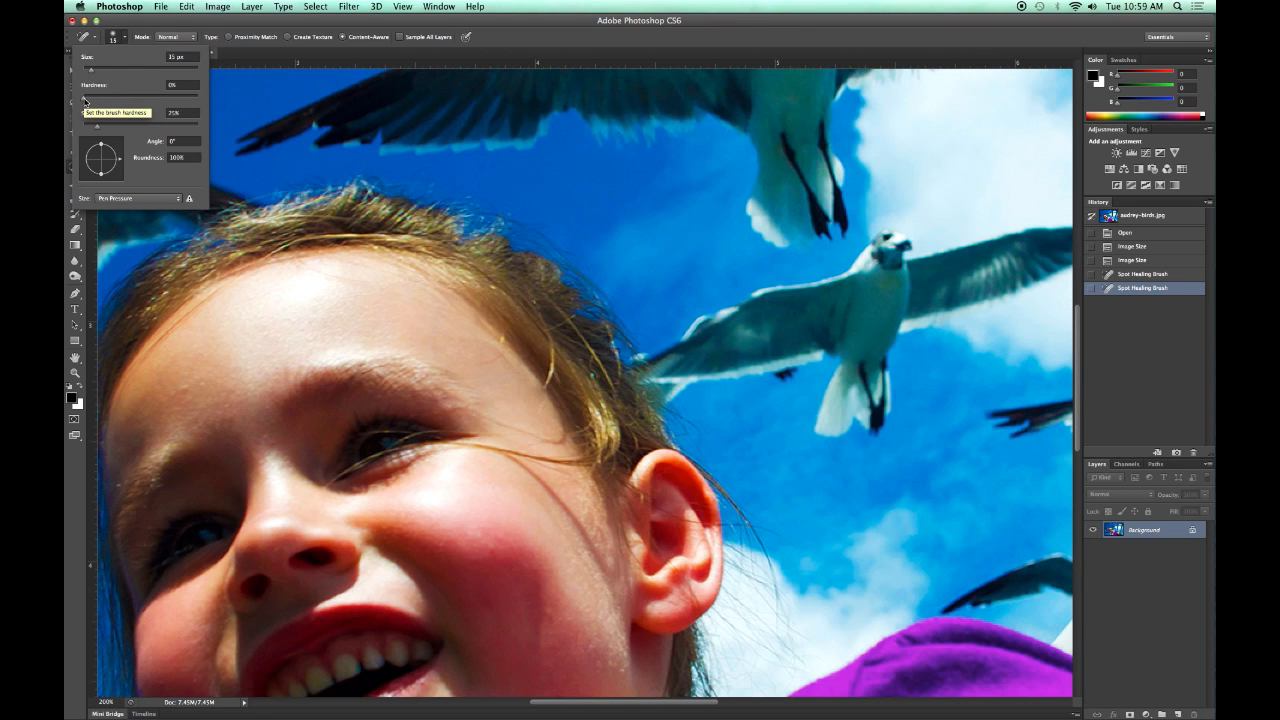
{"action": "left_click", "coordinate": [312, 23]}
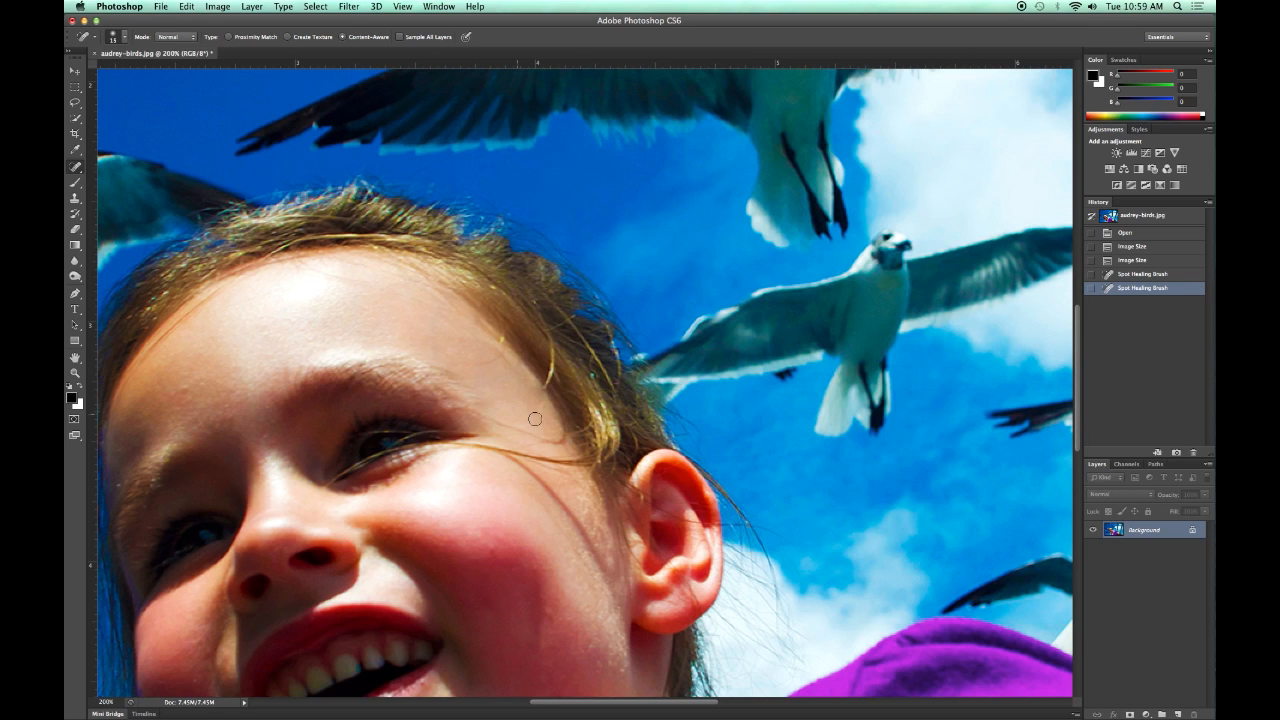
{"action": "key", "text": "["}
{"action": "key", "text": "bracketright"}
{"action": "key", "text": "bracketright"}
{"action": "key", "text": "bracketright"}
{"action": "key", "text": "bracketright"}
{"action": "key", "text": "bracketleft"}
{"action": "key", "text": "bracketleft"}
{"action": "key", "text": "bracketleft"}
{"action": "key", "text": "bracketleft"}
{"action": "mouse_move", "coordinate": [485, 417]}
{"action": "left_mouse_down"}
{"action": "mouse_move", "coordinate": [566, 446]}
{"action": "mouse_move", "coordinate": [488, 446]}
{"action": "mouse_move", "coordinate": [531, 457]}
{"action": "mouse_move", "coordinate": [507, 457]}
{"action": "mouse_move", "coordinate": [539, 478]}
{"action": "mouse_move", "coordinate": [519, 462]}
{"action": "mouse_move", "coordinate": [532, 471]}
{"action": "mouse_move", "coordinate": [524, 457]}
{"action": "mouse_move", "coordinate": [556, 462]}
{"action": "mouse_move", "coordinate": [524, 456]}
{"action": "mouse_move", "coordinate": [552, 457]}
{"action": "mouse_move", "coordinate": [536, 452]}
{"action": "mouse_move", "coordinate": [539, 475]}
{"action": "left_mouse_up"}
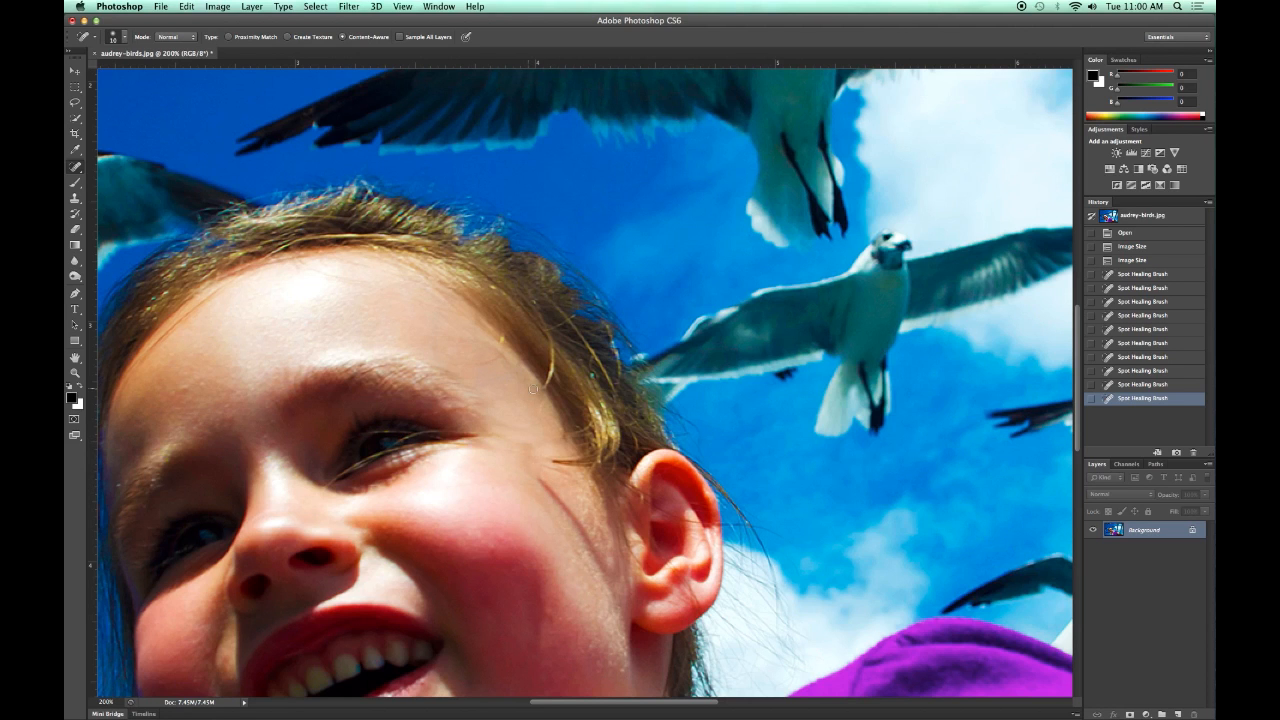
{"action": "left_click_drag", "start_coordinate": [484, 362], "coordinate": [503, 350]}
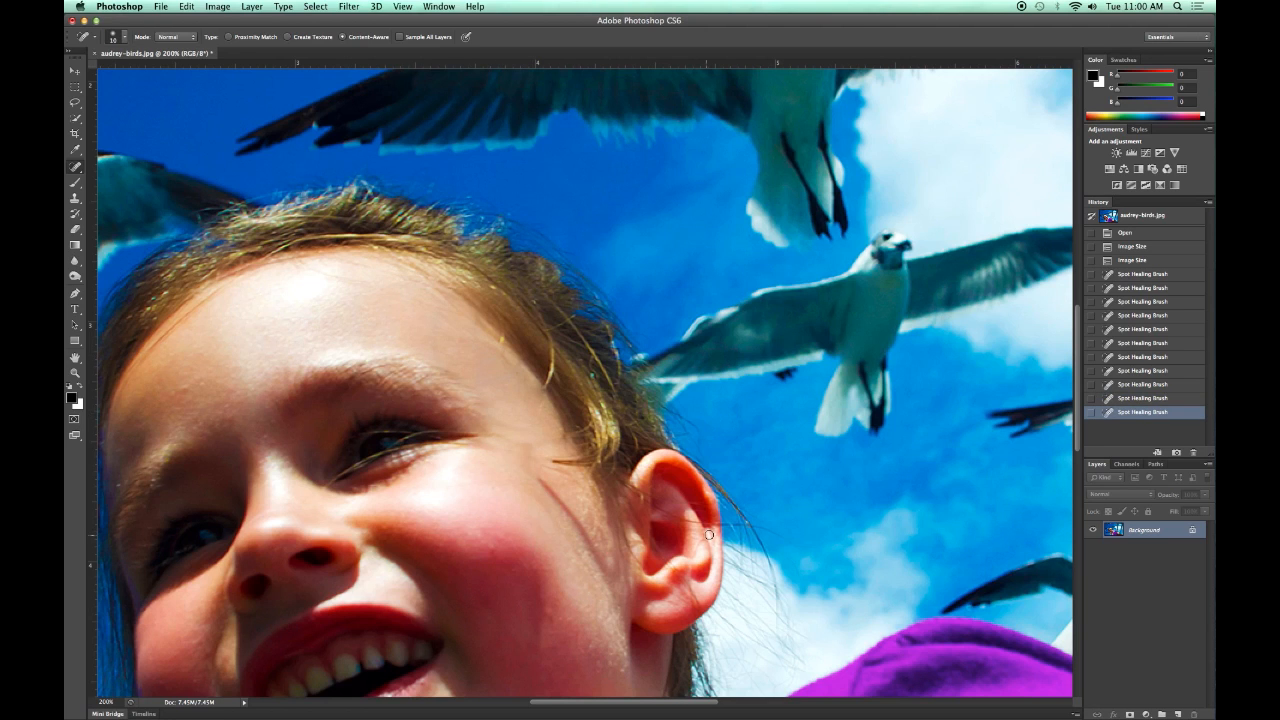
{"action": "left_click_drag", "start_coordinate": [788, 536], "coordinate": [760, 529]}
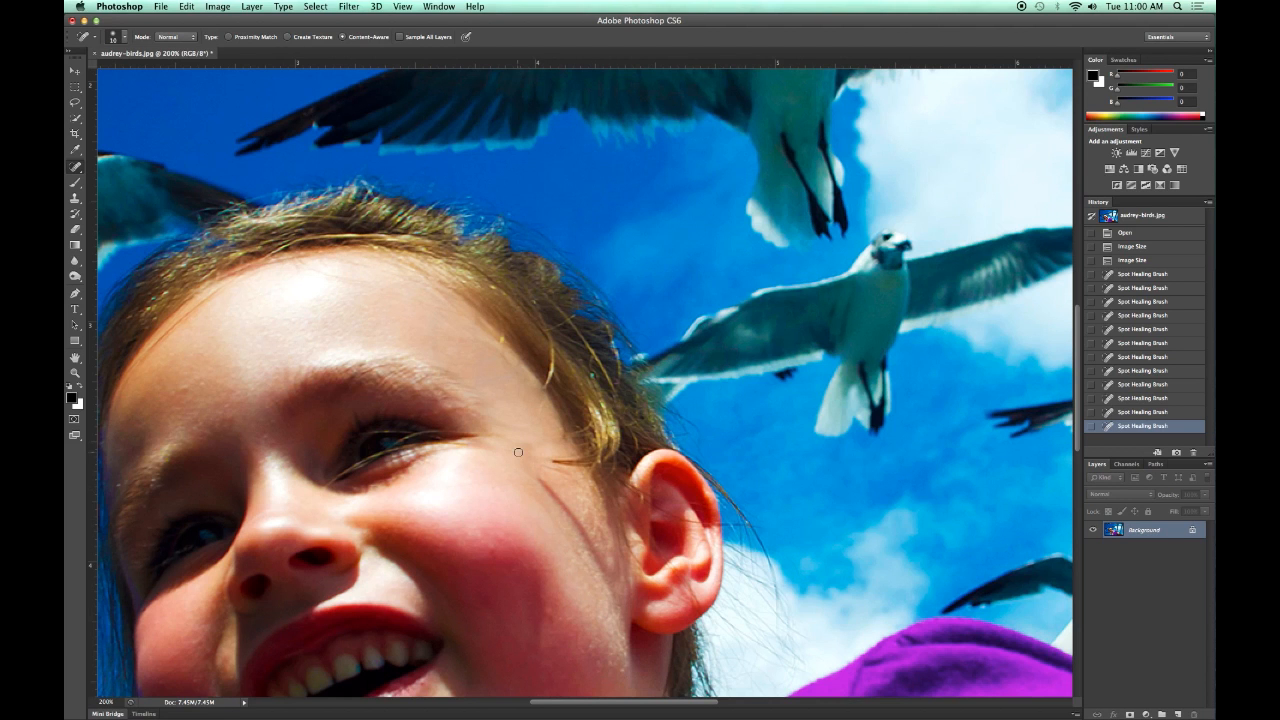
Switch to the Clone Stamp and reduce its brush to 10 px for the small dark mark on the curved pole.
{"action": "key", "text": "super+minus"}
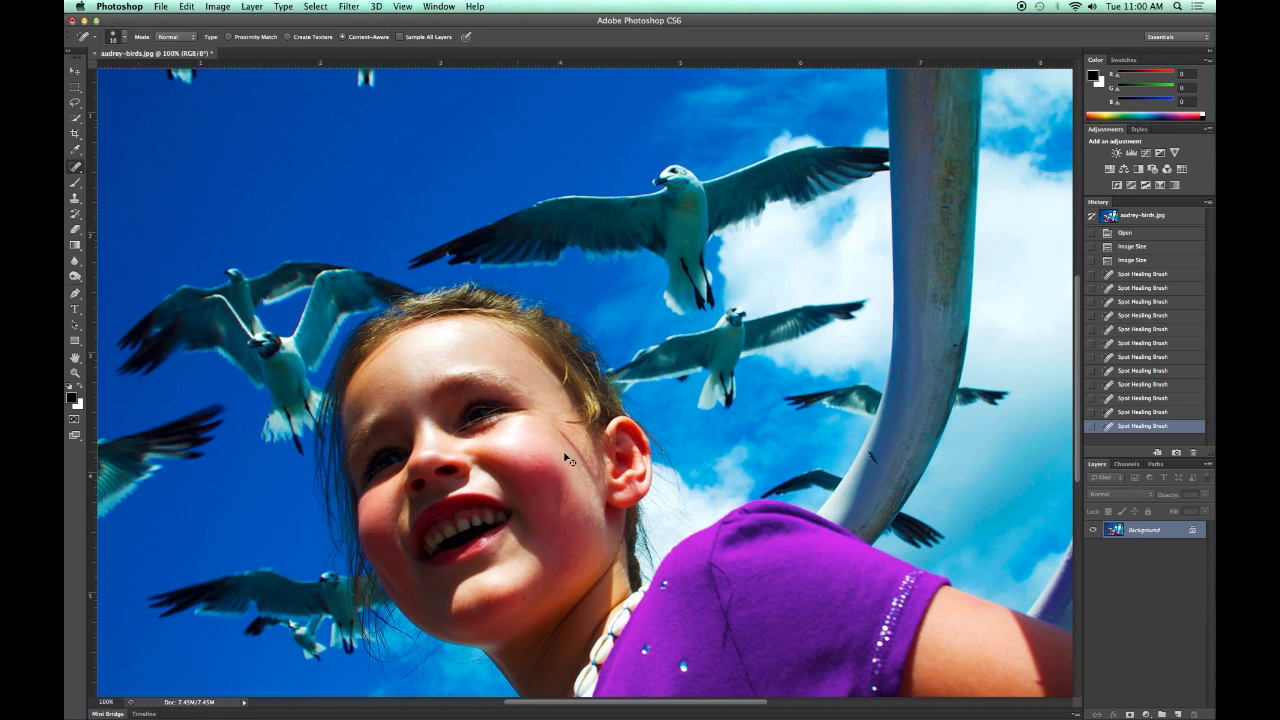
{"action": "left_click_drag", "start_coordinate": [592, 708], "coordinate": [671, 703]}
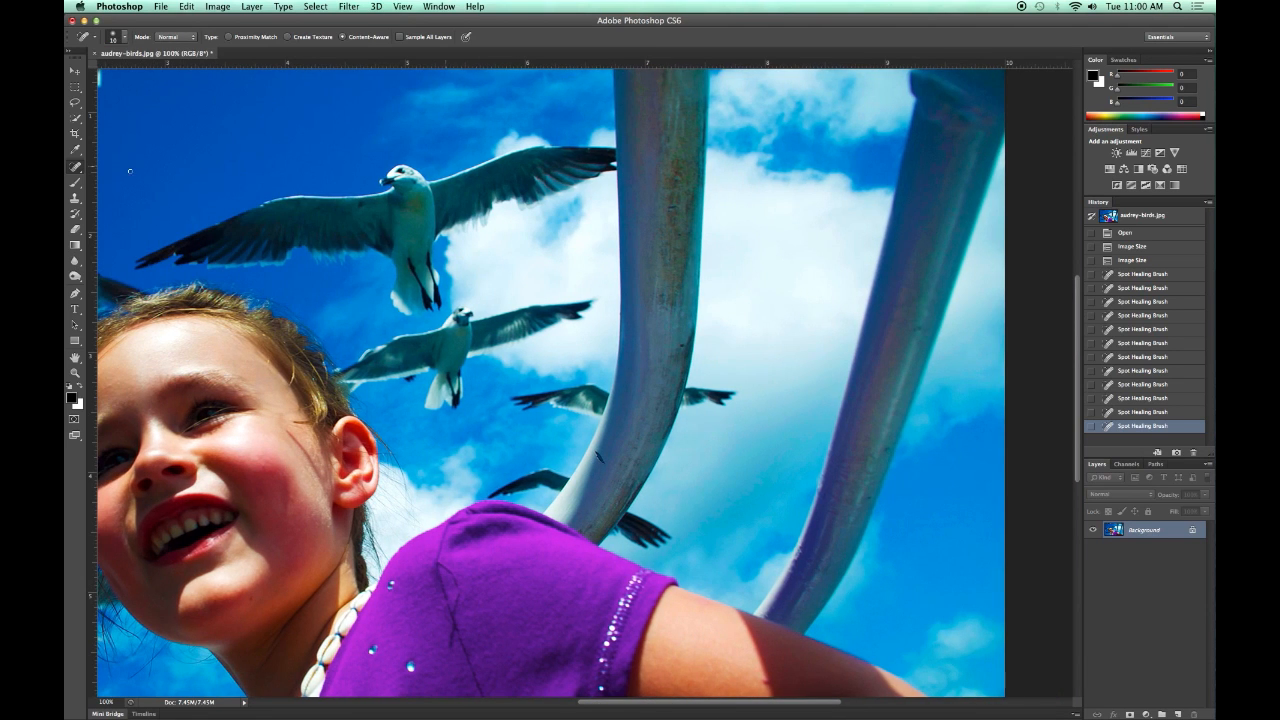
{"action": "left_click", "coordinate": [74, 200]}
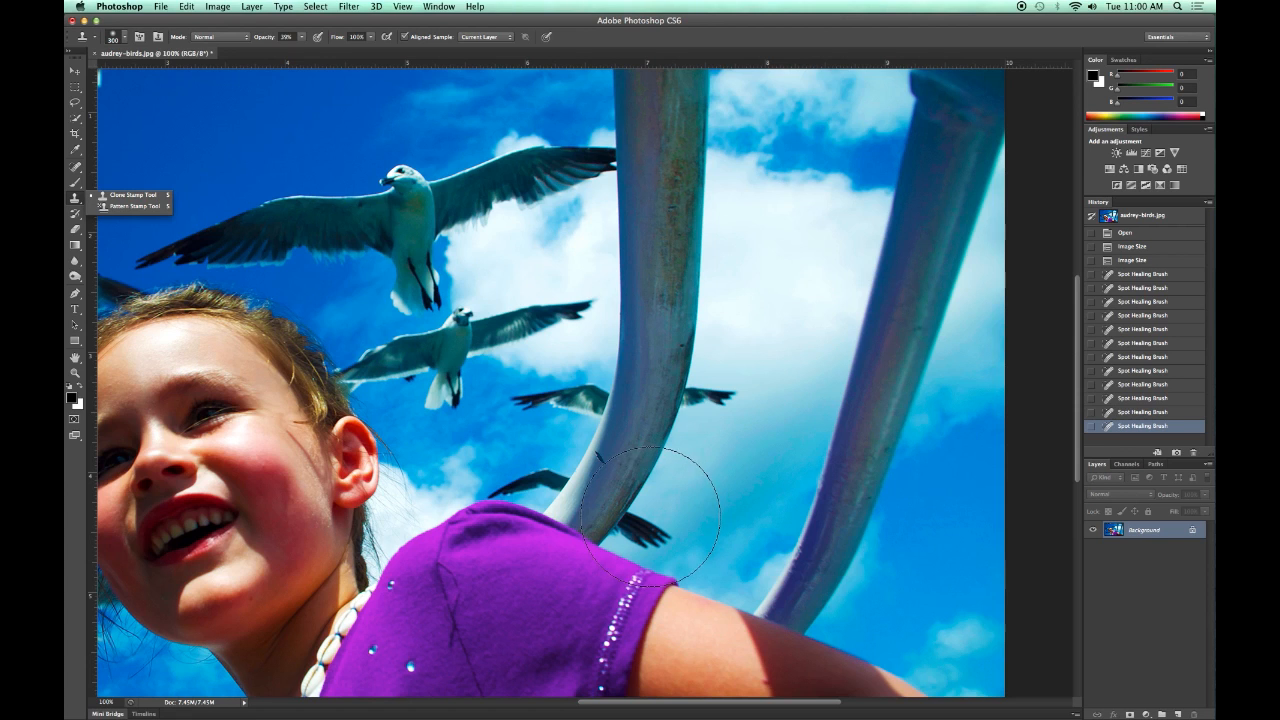
{"action": "key", "text": "bracketleft"}
{"action": "key", "text": "bracketleft"}
{"action": "key", "text": "bracketleft"}
{"action": "key", "text": "bracketleft"}
{"action": "key", "text": "bracketleft"}
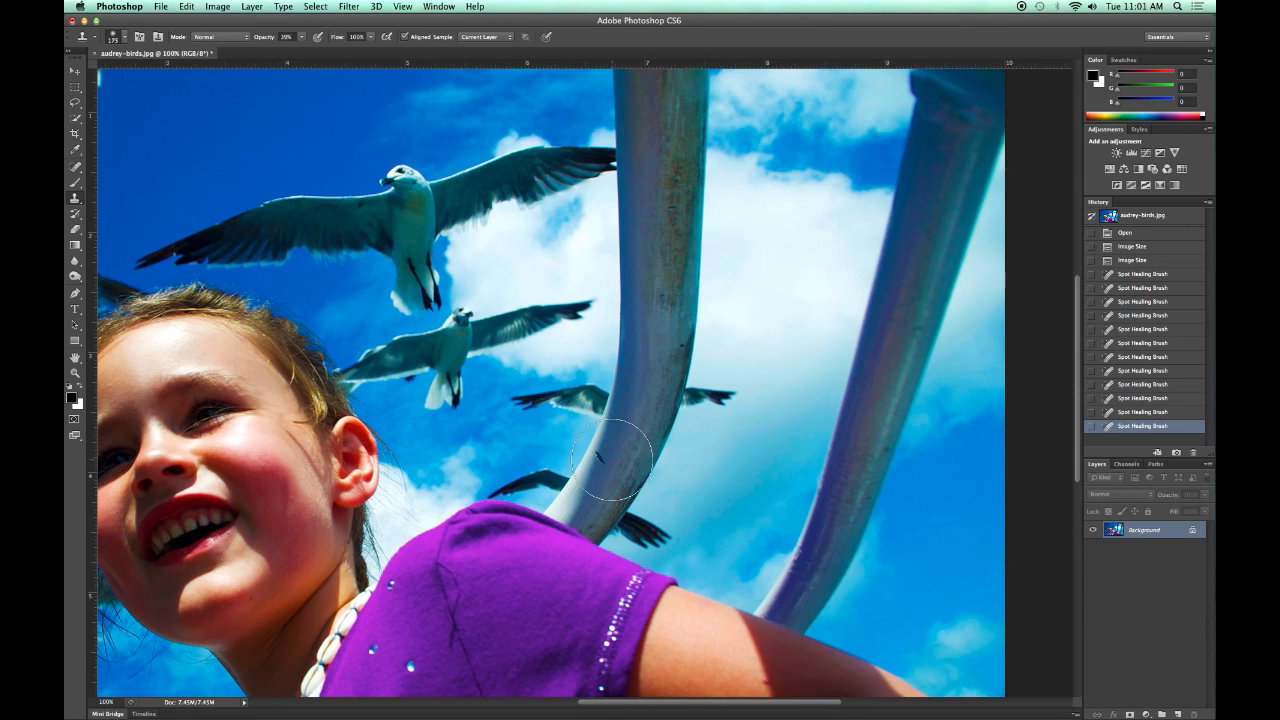
{"action": "key", "text": "bracketleft"}
{"action": "key", "text": "bracketleft"}
{"action": "key", "text": "bracketleft"}
{"action": "key", "text": "bracketleft"}
{"action": "key", "text": "bracketleft"}
{"action": "key", "text": "bracketleft"}
{"action": "key", "text": "bracketleft"}
{"action": "key", "text": "bracketleft"}
{"action": "key", "text": "super+equal"}
{"action": "key", "text": "super+equal"}
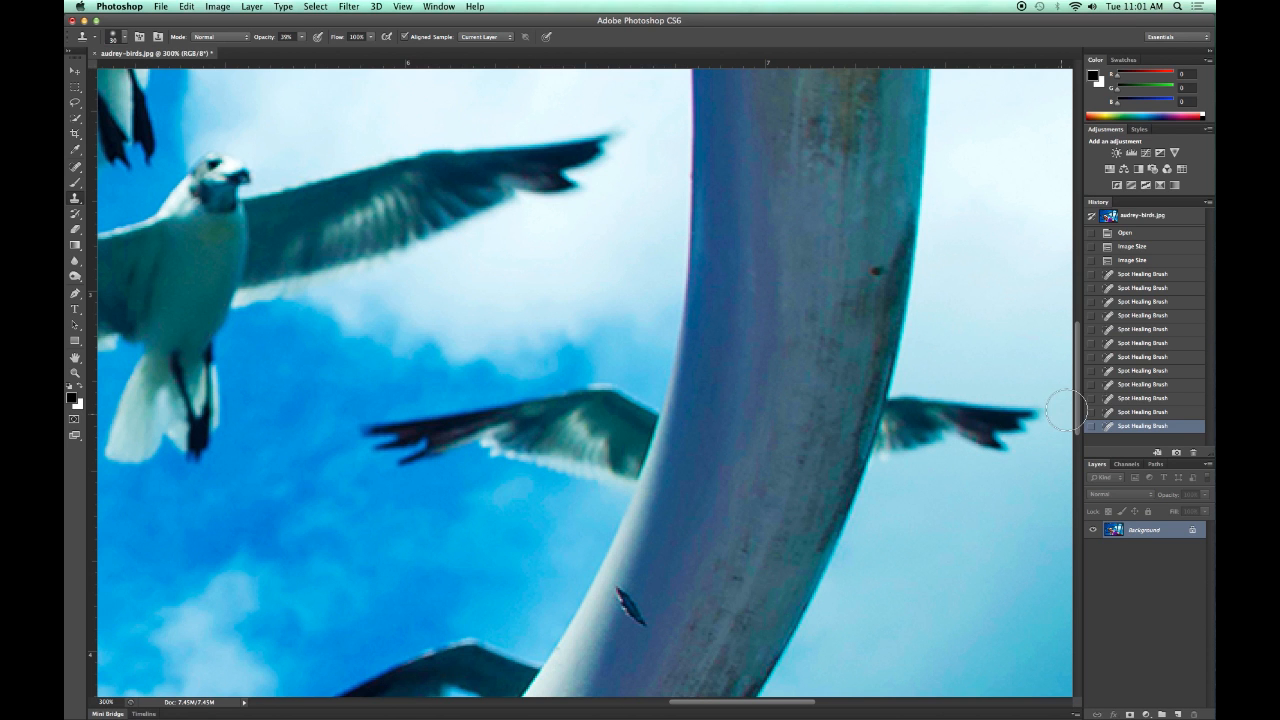
{"action": "left_click_drag", "start_coordinate": [1078, 410], "coordinate": [1066, 434]}
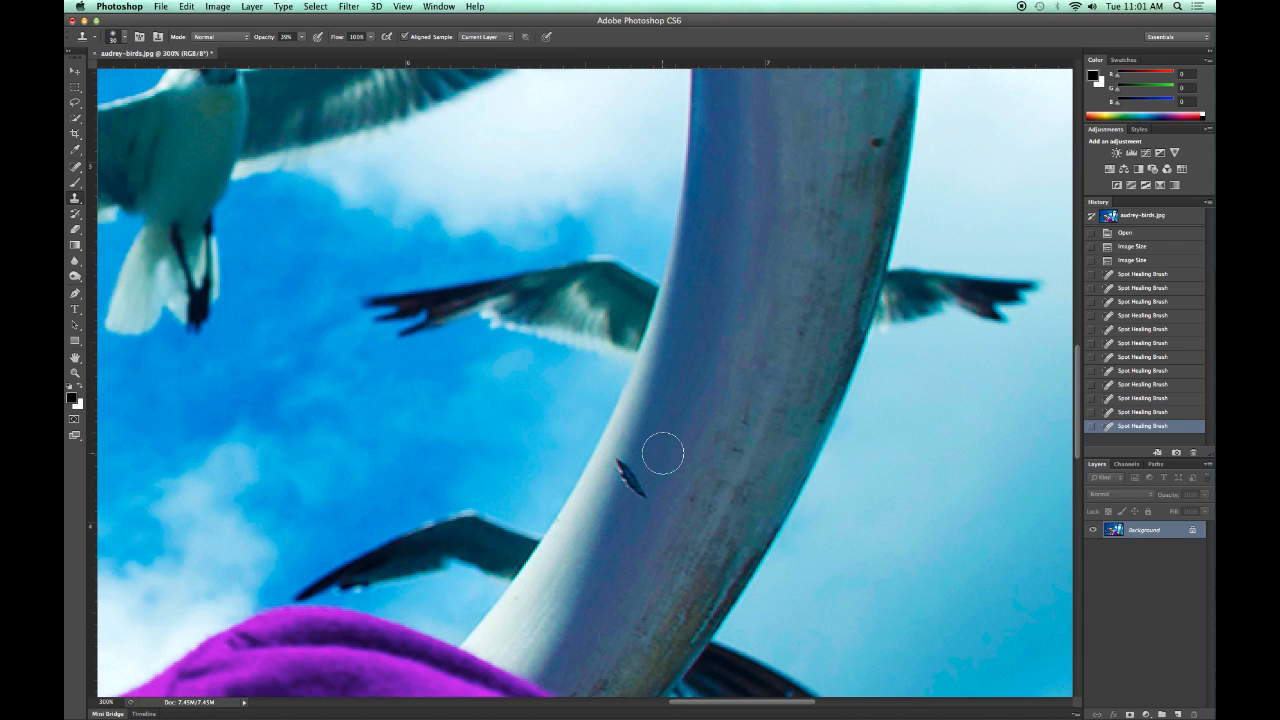
{"action": "key", "text": "bracketleft"}
{"action": "key", "text": "bracketleft"}
{"action": "key", "text": "bracketleft"}
{"action": "key", "text": "bracketleft"}
Set the Clone Stamp opacity to 70% and clone clean pole surface over the lower part of the dark mark.
{"action": "left_click", "coordinate": [644, 451], "text": "alt"}
{"action": "left_click", "coordinate": [301, 38]}
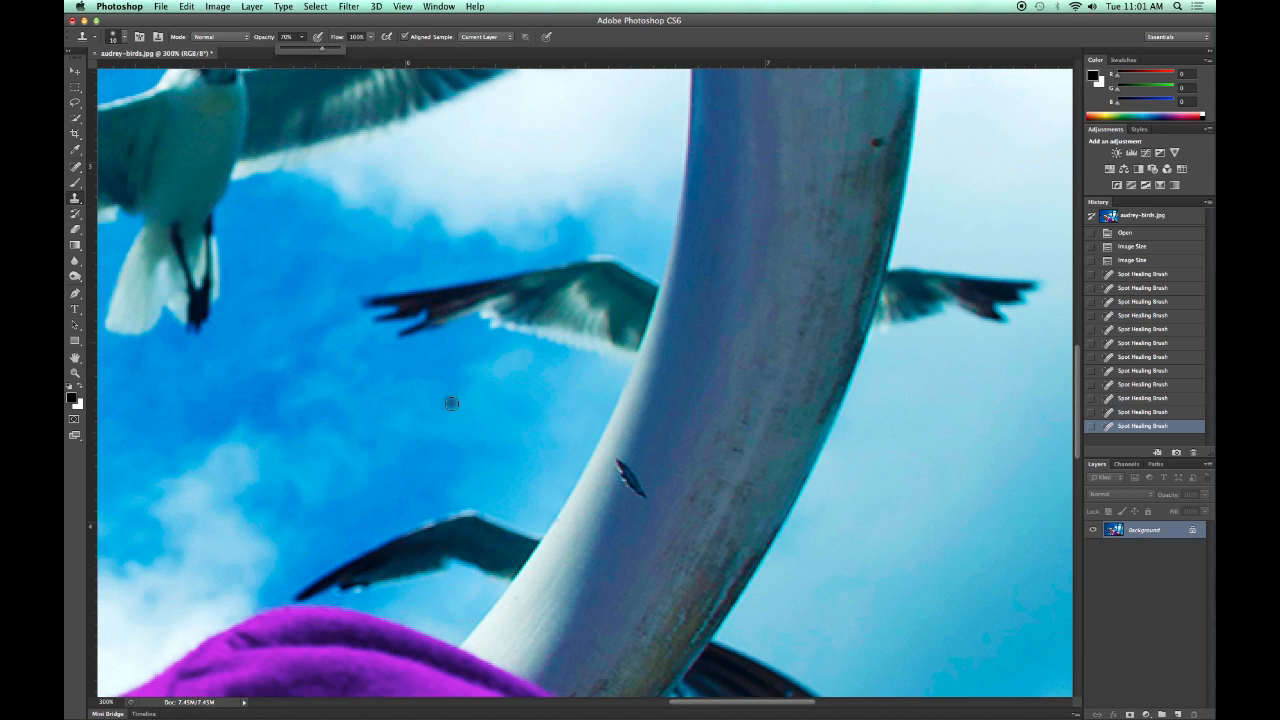
{"action": "left_click", "coordinate": [645, 451], "text": "alt"}
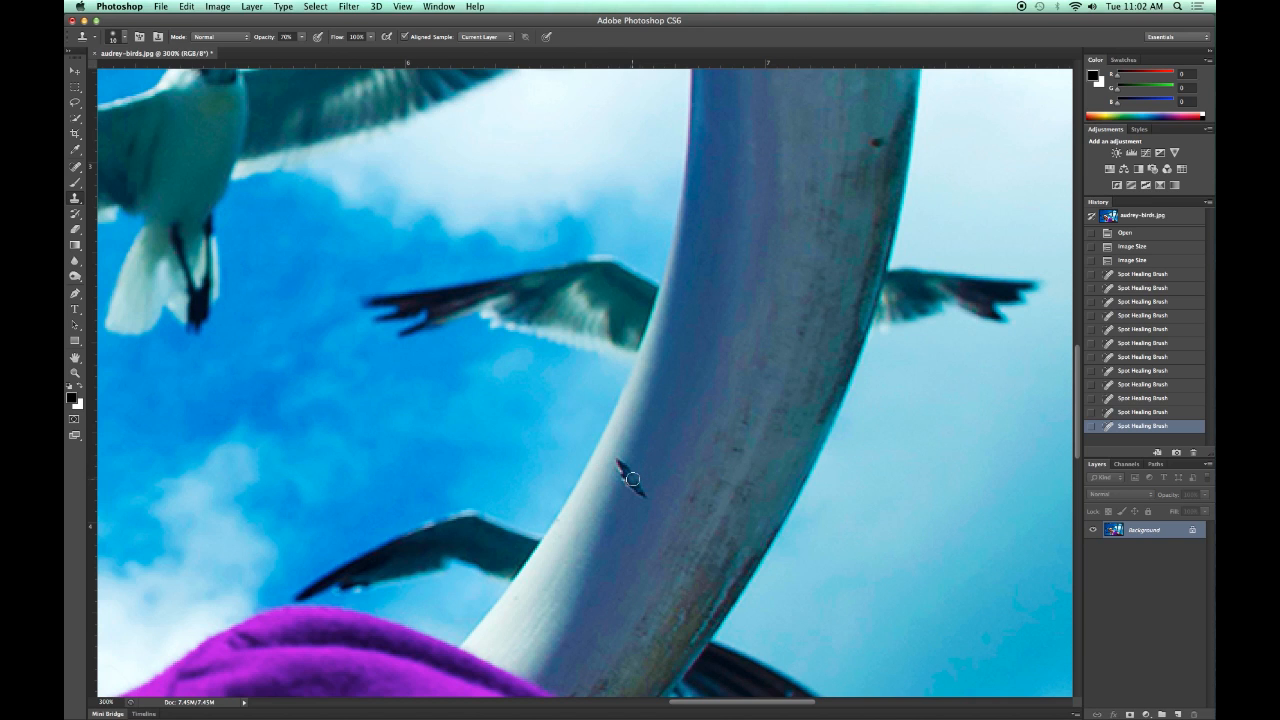
{"action": "left_click", "coordinate": [632, 479]}
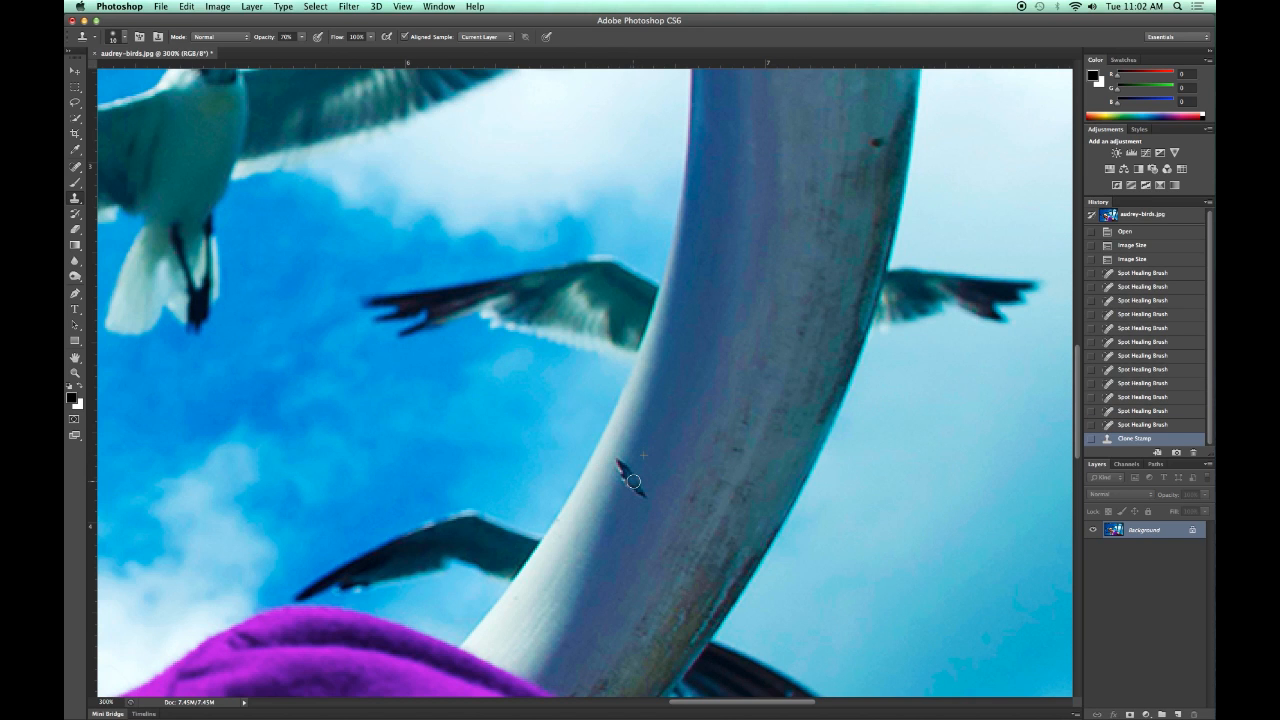
{"action": "left_click_drag", "start_coordinate": [635, 483], "coordinate": [643, 492]}
{"action": "left_click", "coordinate": [640, 487]}
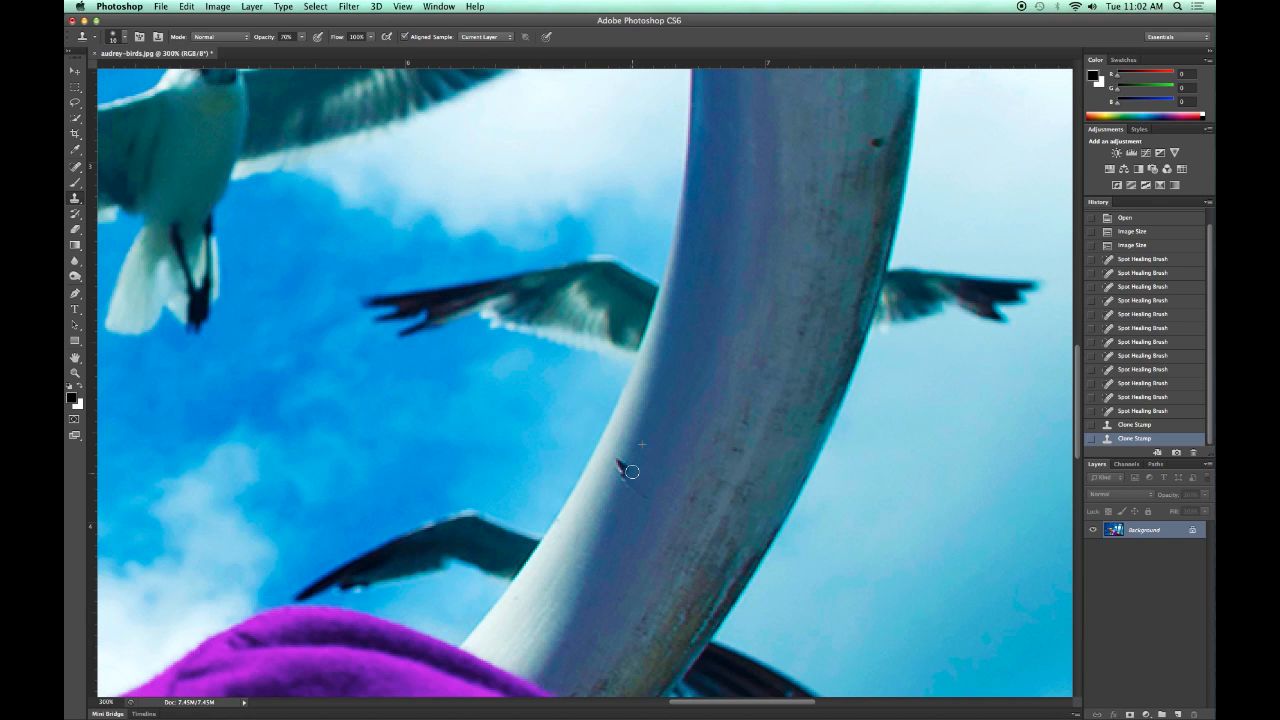
{"action": "left_click", "coordinate": [638, 487]}
{"action": "left_click", "coordinate": [638, 489]}
{"action": "left_click", "coordinate": [645, 494]}
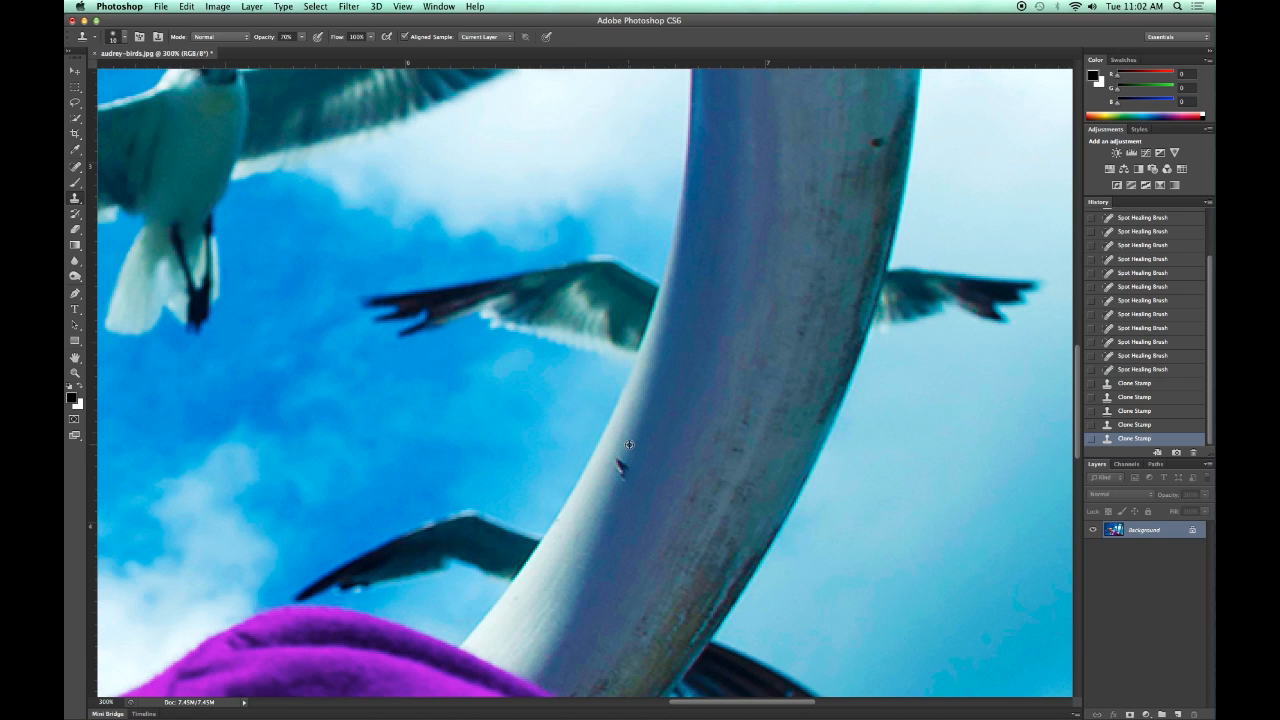
Clone nearby pole surface over the upper part of the dark mark and its leftover specks along the pole's edge.
{"action": "left_click", "coordinate": [621, 465]}
{"action": "left_click", "coordinate": [621, 467]}
{"action": "left_click", "coordinate": [622, 470]}
{"action": "left_click", "coordinate": [619, 475]}
{"action": "left_click", "coordinate": [621, 468]}
{"action": "left_click", "coordinate": [623, 462]}
{"action": "left_click", "coordinate": [621, 446]}
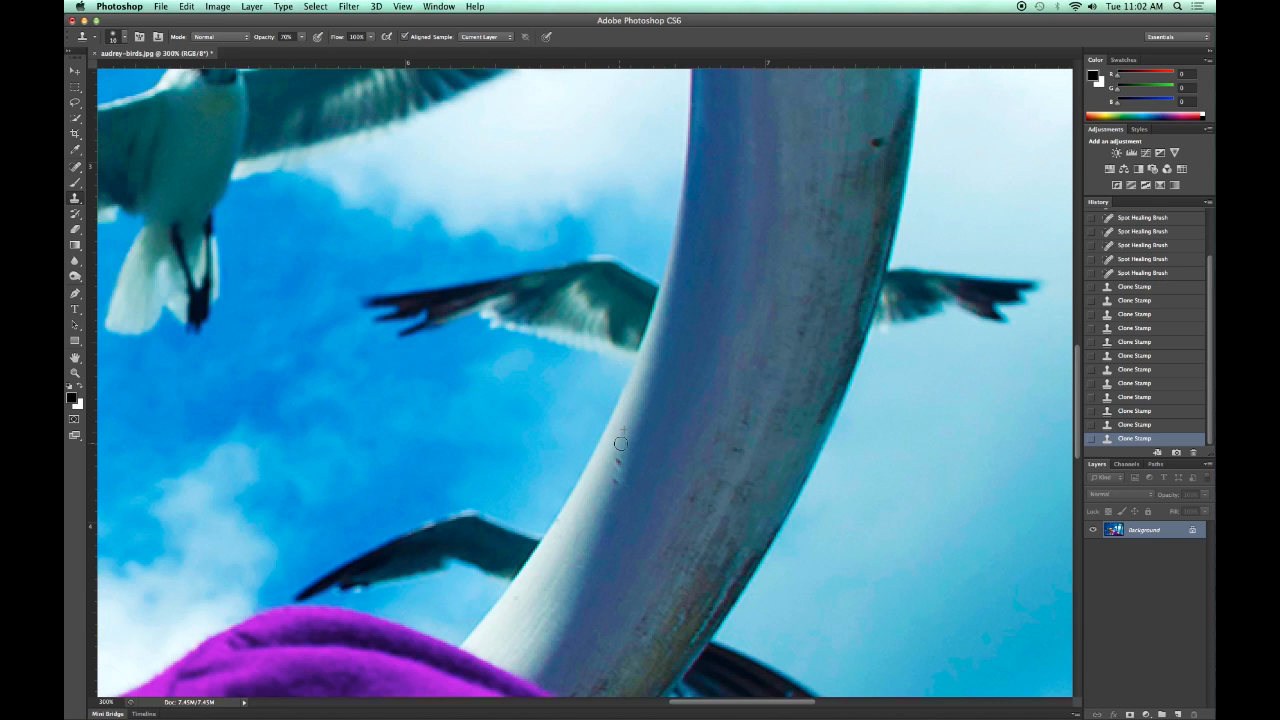
{"action": "left_click", "coordinate": [618, 460]}
{"action": "left_click", "coordinate": [611, 476]}
{"action": "left_click", "coordinate": [615, 478]}
{"action": "left_click", "coordinate": [613, 481]}
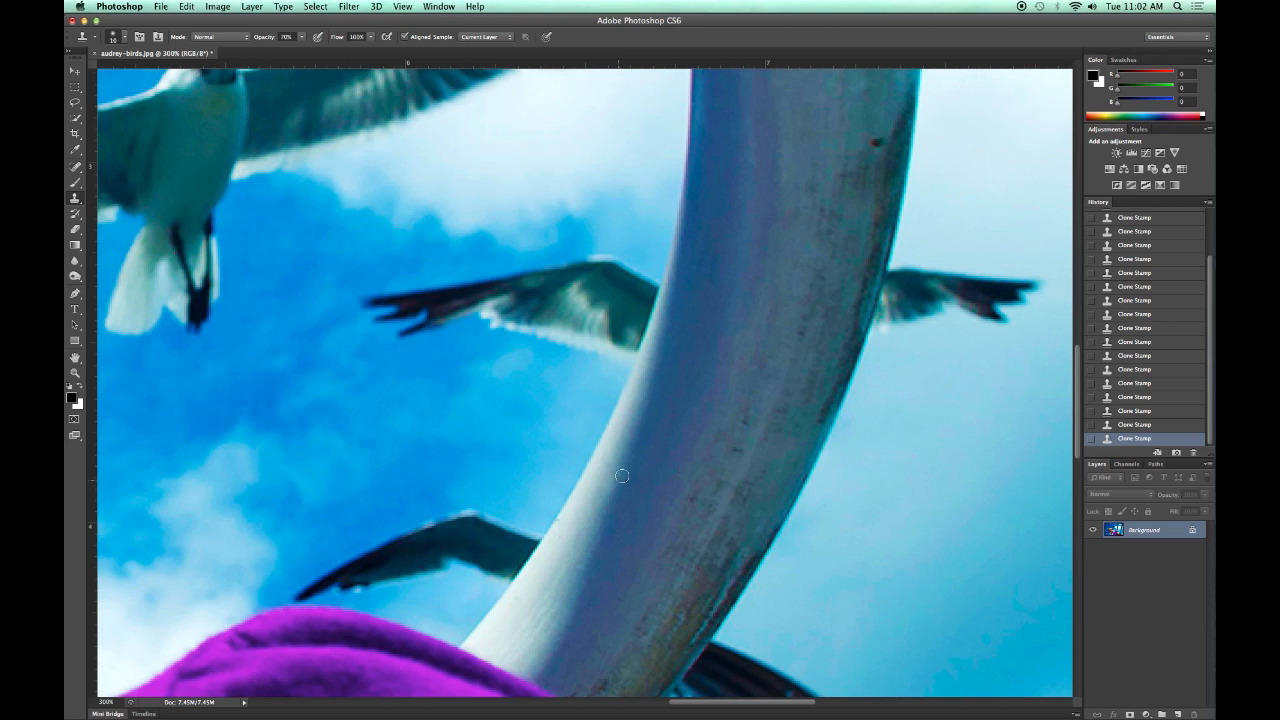
Enlarge the Clone Stamp brush to 50 px for the small gull near the photo's upper left.
{"action": "key", "text": "super+minus"}
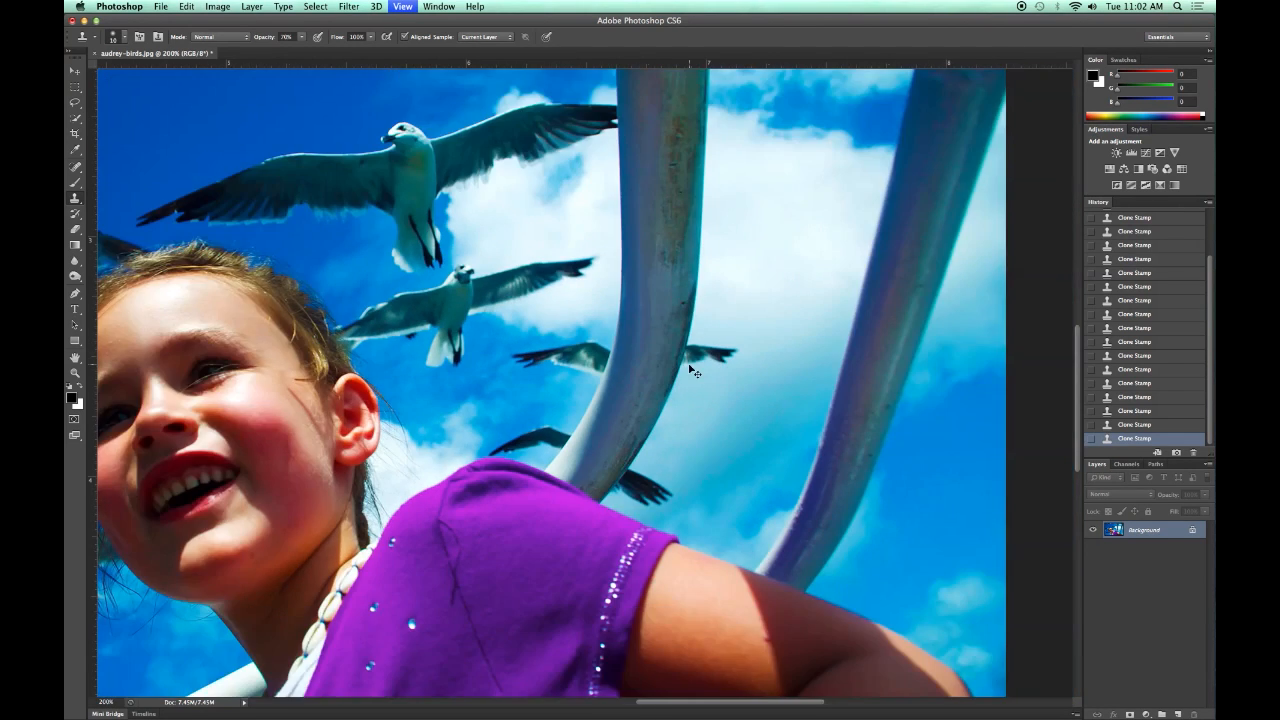
{"action": "key", "text": "super+minus"}
{"action": "key", "text": "super+minus"}
{"action": "key", "text": "super+plus"}
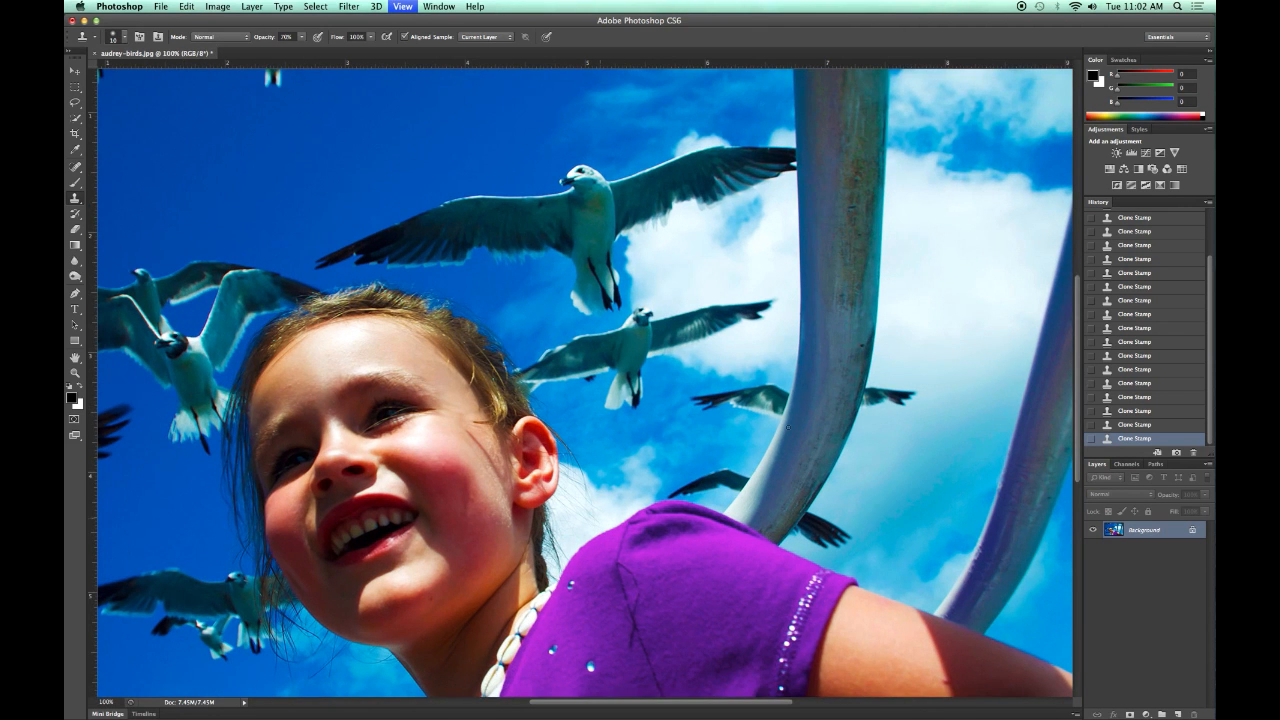
{"action": "left_click_drag", "start_coordinate": [1077, 322], "coordinate": [1070, 278]}
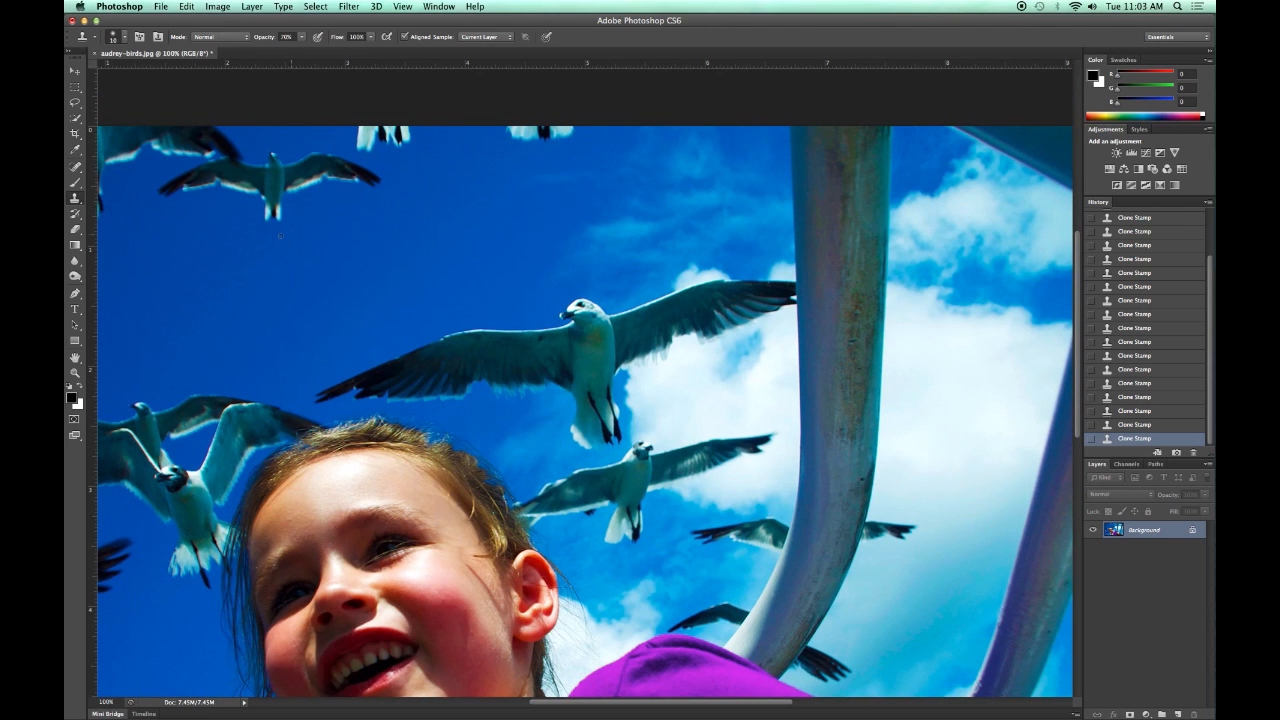
{"action": "key", "text": "super+plus"}
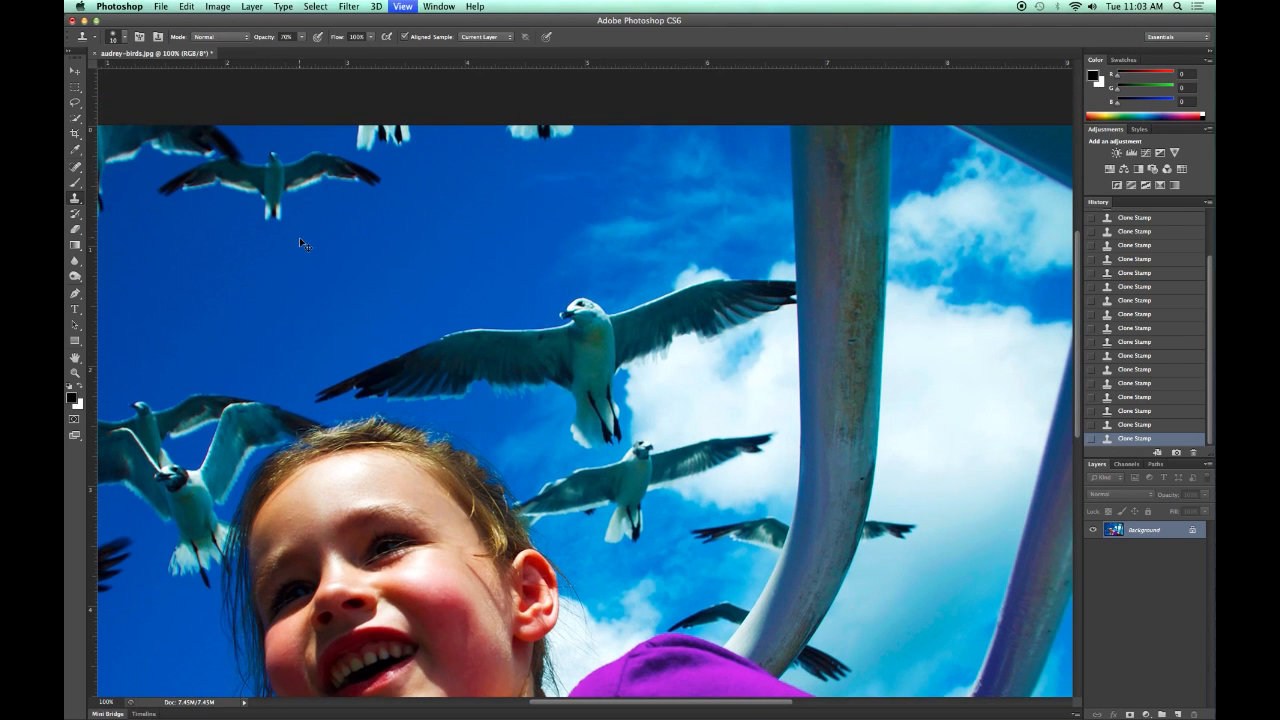
{"action": "left_click_drag", "start_coordinate": [720, 706], "coordinate": [589, 701]}
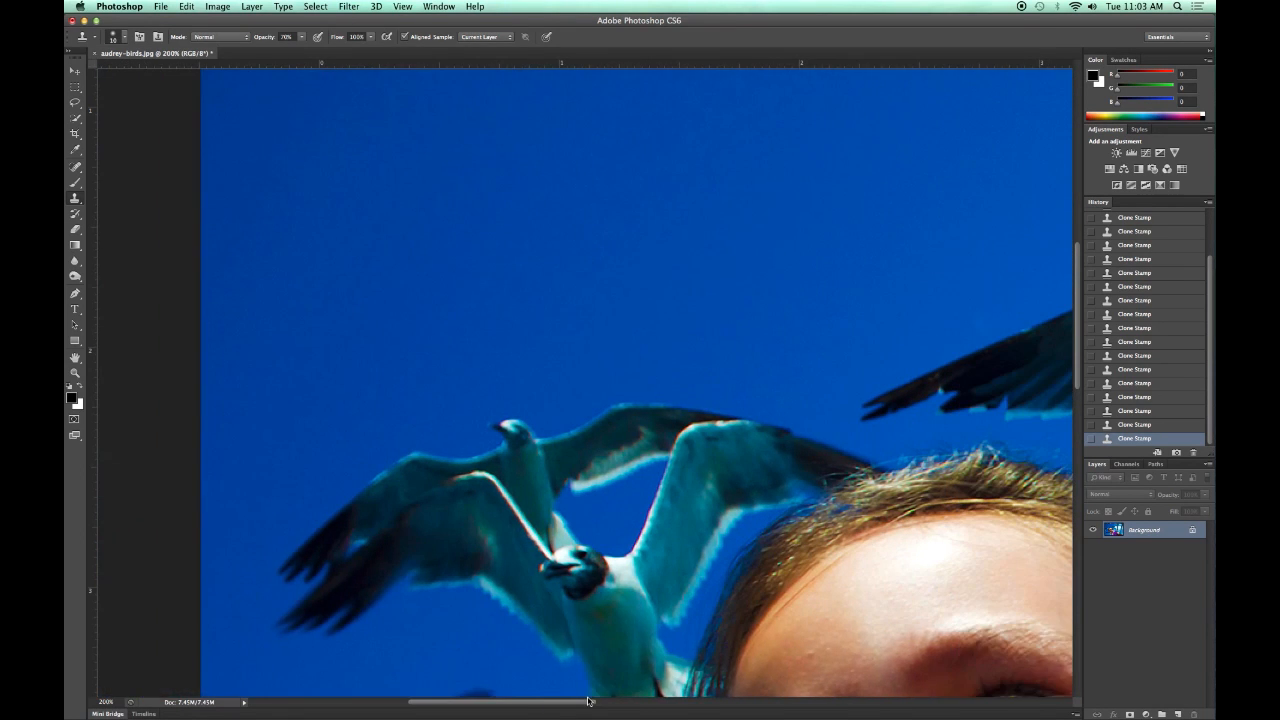
{"action": "scroll", "coordinate": [958, 378], "scroll_direction": "right", "scroll_amount": 5}
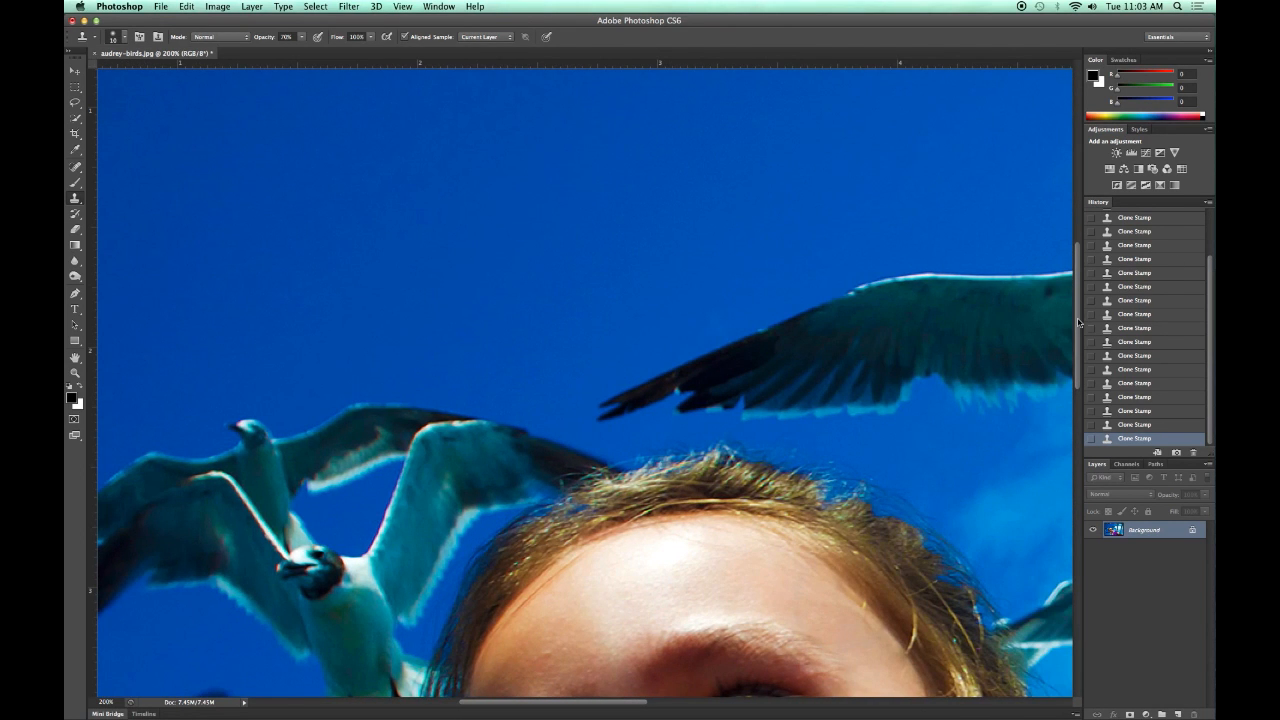
{"action": "scroll", "coordinate": [1079, 322], "scroll_direction": "up", "scroll_amount": 5}
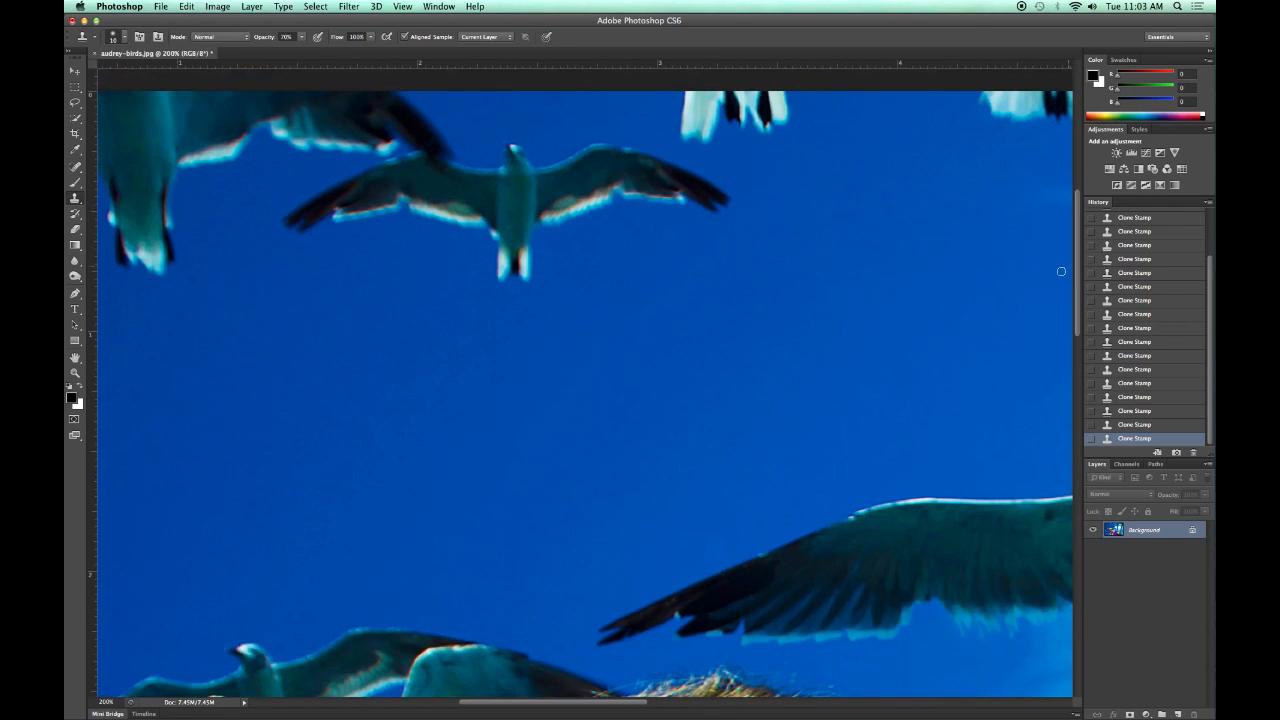
{"action": "key", "text": "bracketright"}
{"action": "key", "text": "bracketright"}
{"action": "key", "text": "bracketright"}
Clone blue sky over the left wingtip of the small gull near the photo's upper edge.
{"action": "left_click", "coordinate": [300, 227]}
{"action": "left_click", "coordinate": [294, 221]}
{"action": "left_click", "coordinate": [292, 218]}
{"action": "left_click", "coordinate": [308, 221]}
{"action": "left_click", "coordinate": [319, 217]}
{"action": "key", "text": "super+z"}
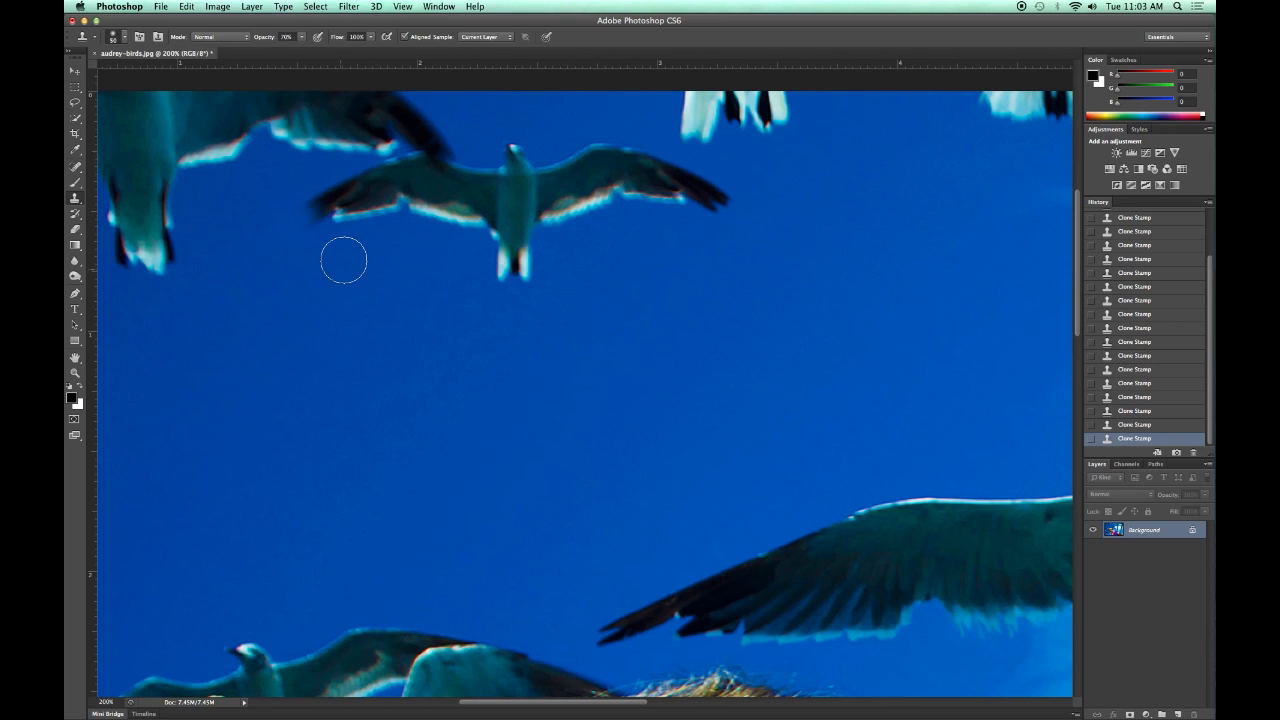
{"action": "left_click", "coordinate": [339, 239]}
{"action": "left_click", "coordinate": [354, 247]}
{"action": "mouse_move", "coordinate": [343, 219]}
{"action": "left_mouse_down"}
{"action": "mouse_move", "coordinate": [314, 211]}
{"action": "mouse_move", "coordinate": [313, 194]}
{"action": "left_mouse_up"}
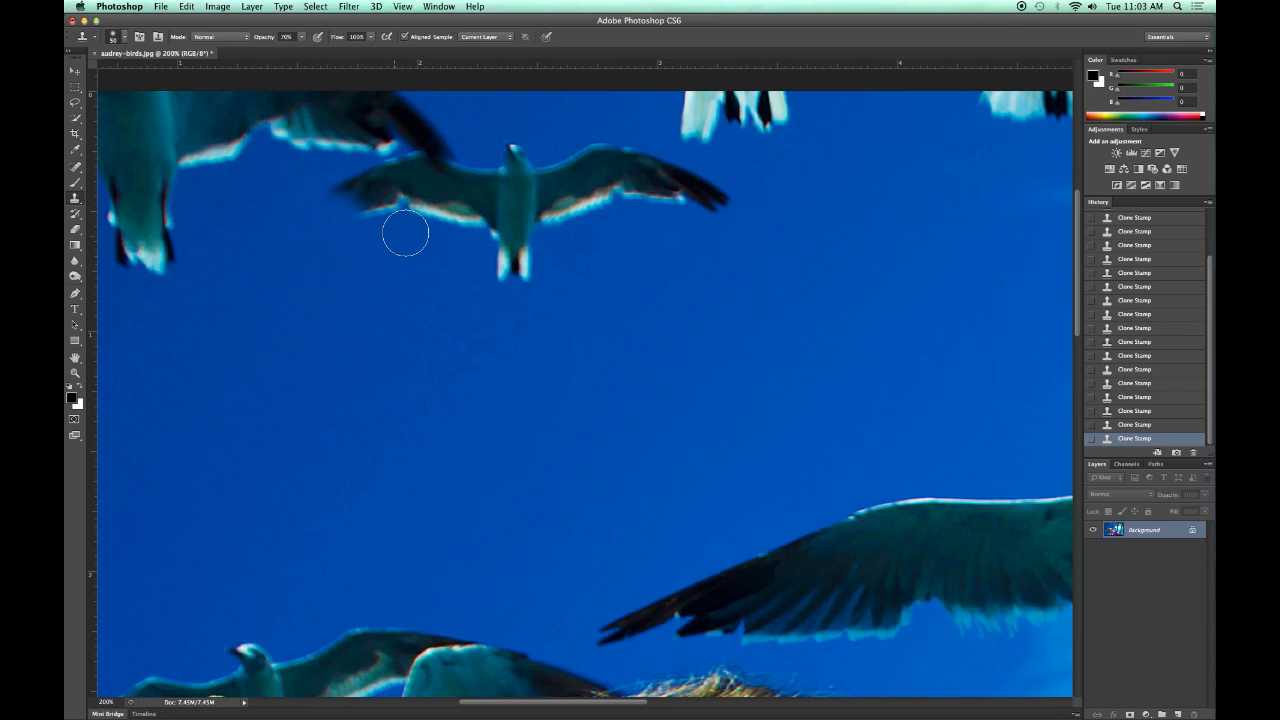
Clone nearby blue sky over the small gull's head and the upper edge of its wing on the right.
{"action": "left_click", "coordinate": [537, 117], "text": "alt"}
{"action": "left_click", "coordinate": [511, 149]}
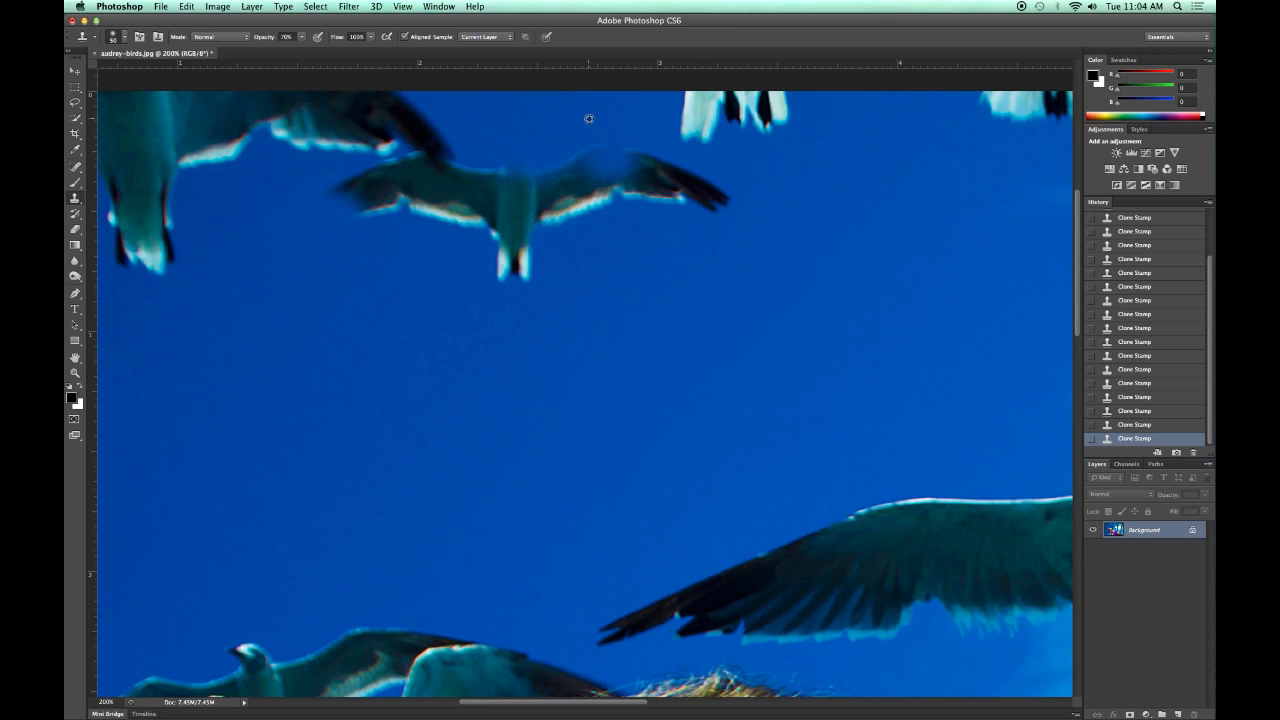
{"action": "left_click_drag", "start_coordinate": [590, 155], "coordinate": [521, 166]}
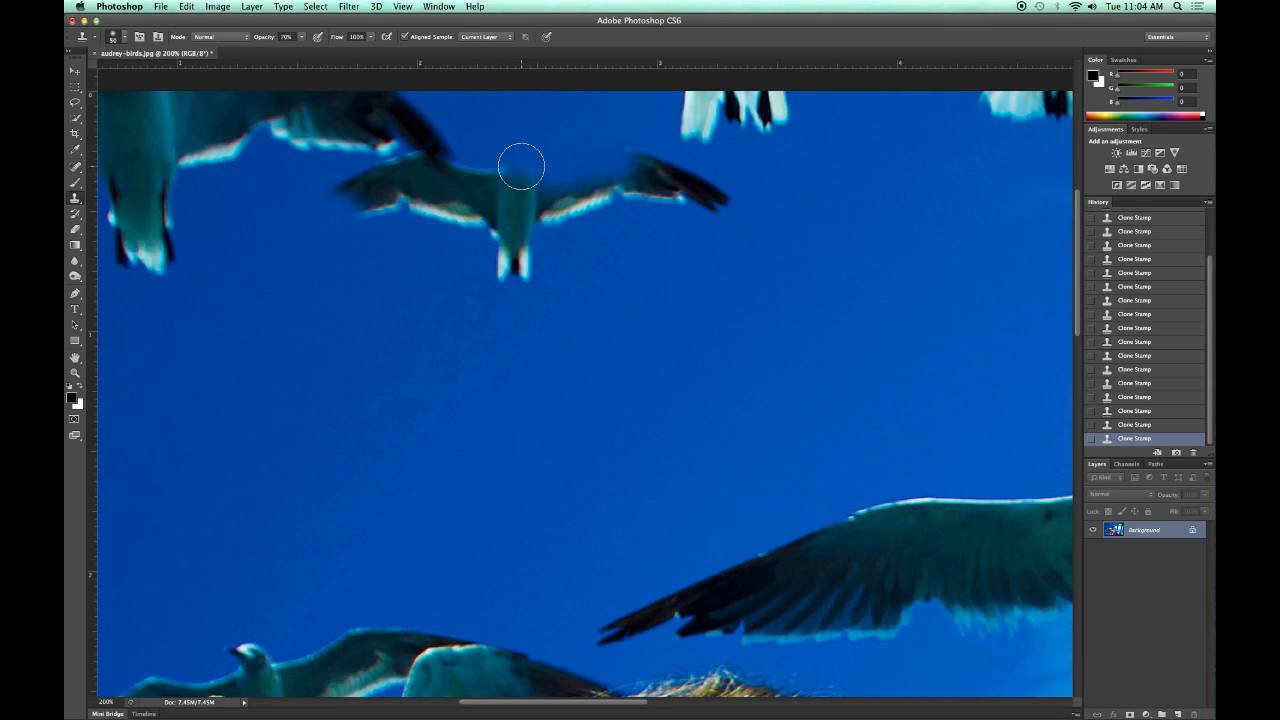
{"action": "left_click", "coordinate": [636, 124], "text": "alt"}
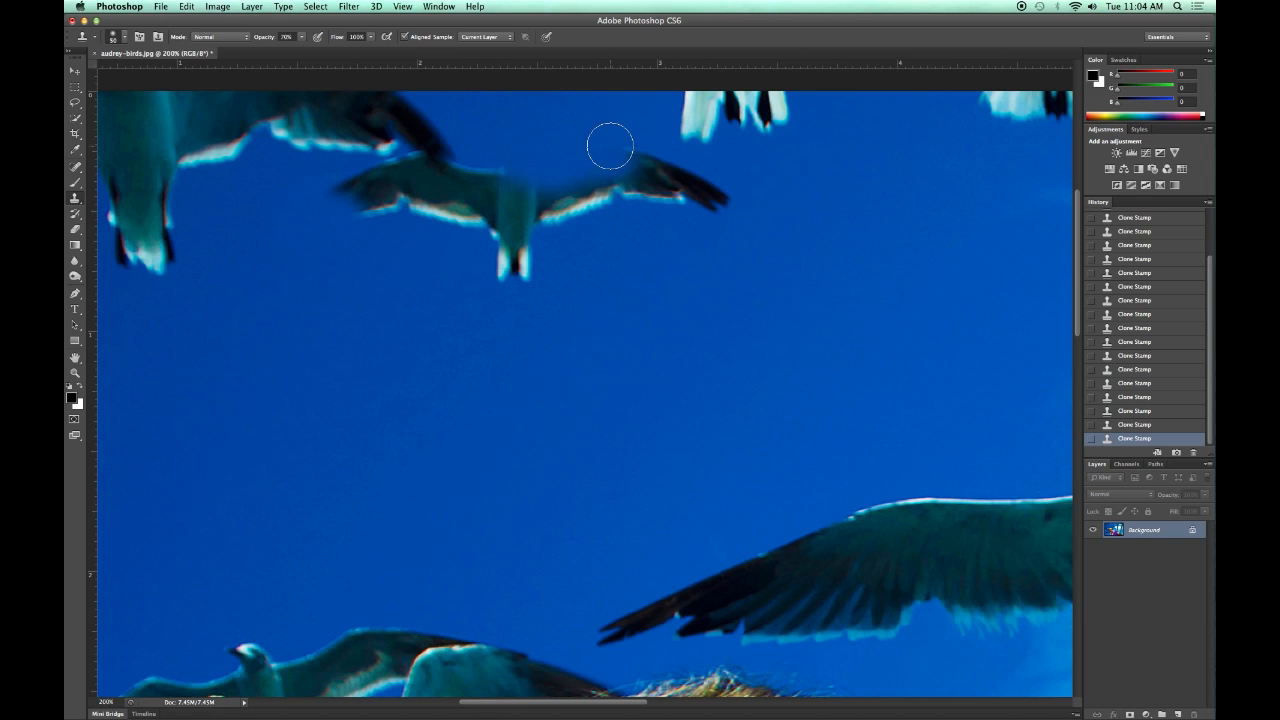
{"action": "left_click_drag", "start_coordinate": [602, 149], "coordinate": [639, 165]}
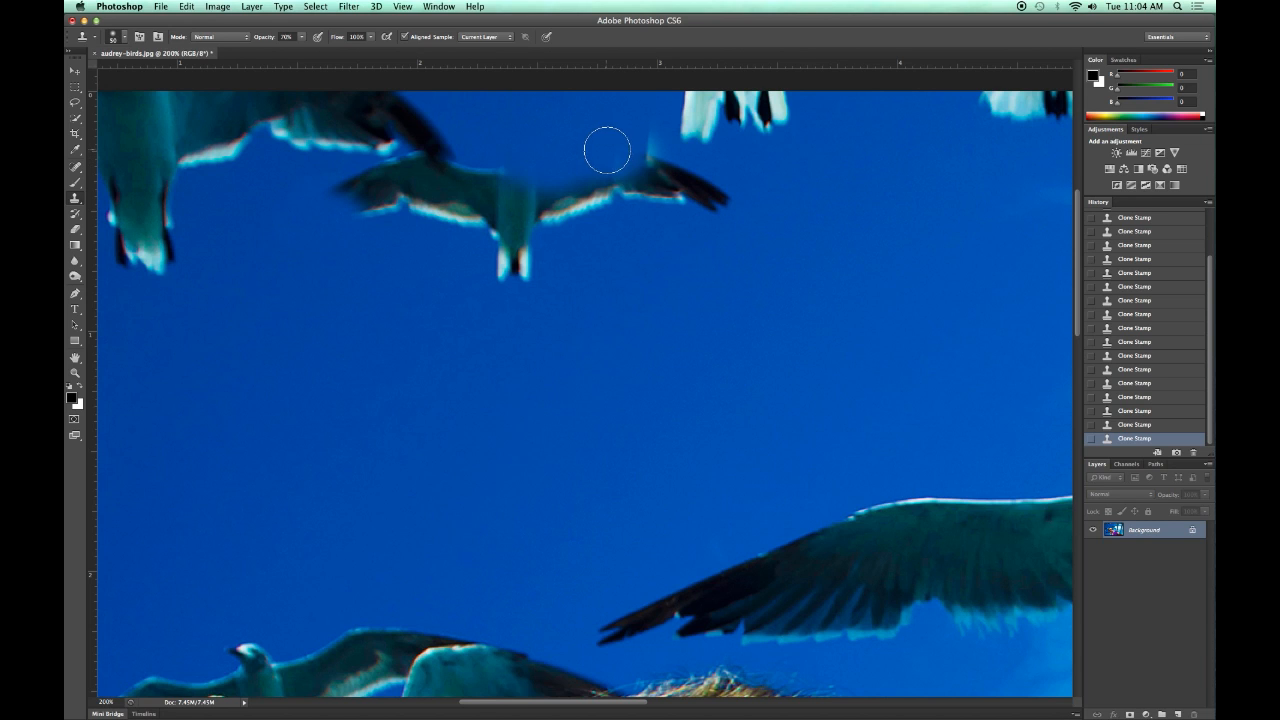
{"action": "left_click", "coordinate": [672, 137]}
{"action": "mouse_move", "coordinate": [651, 152]}
{"action": "left_mouse_down"}
{"action": "mouse_move", "coordinate": [652, 166]}
{"action": "mouse_move", "coordinate": [651, 148]}
{"action": "mouse_move", "coordinate": [665, 161]}
{"action": "mouse_move", "coordinate": [702, 144]}
{"action": "left_mouse_up"}
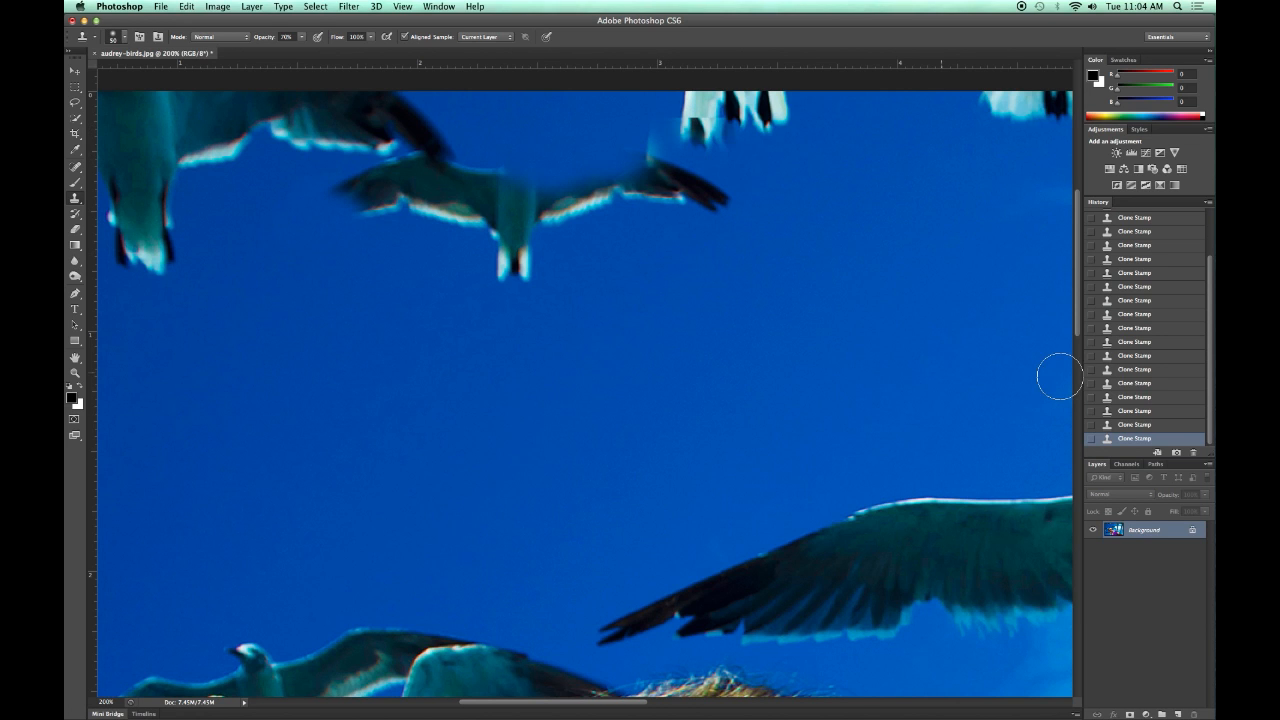
{"action": "left_click", "coordinate": [1135, 425]}
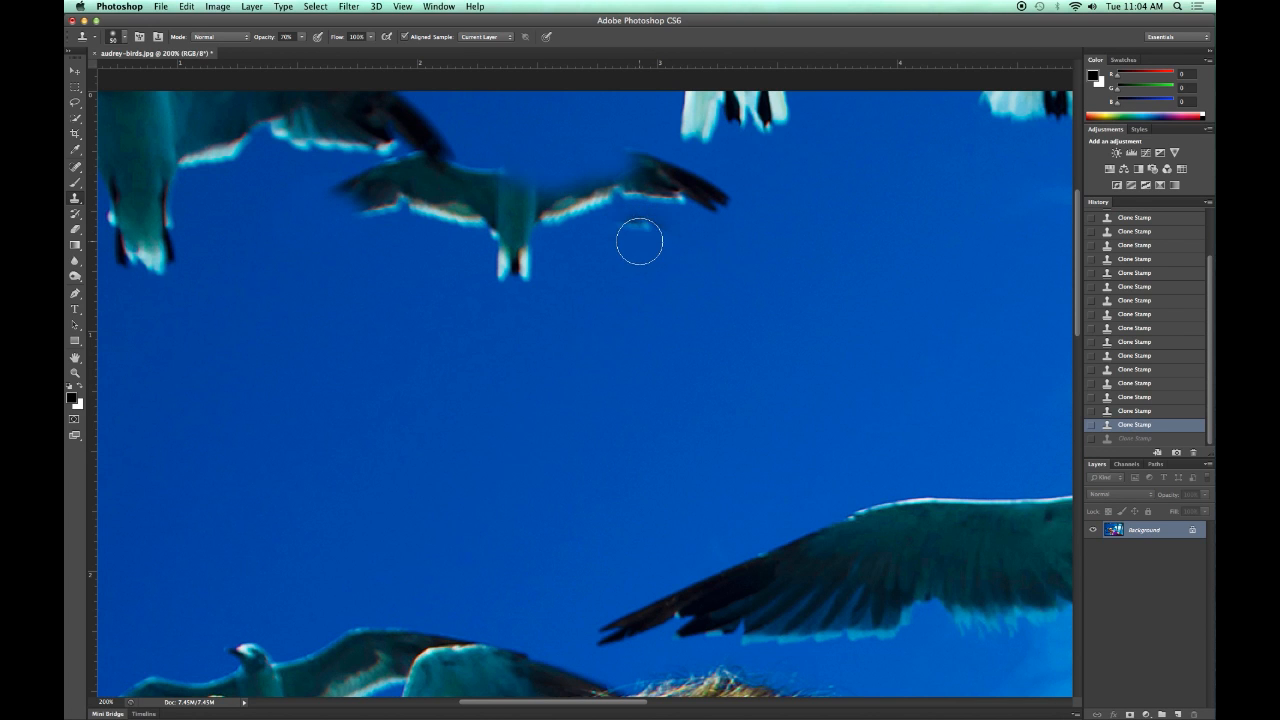
Clone clean sky over the outer half of the small gull's right-hand wing, including its dark wingtip.
{"action": "mouse_move", "coordinate": [631, 214]}
{"action": "left_mouse_down"}
{"action": "mouse_move", "coordinate": [640, 190]}
{"action": "mouse_move", "coordinate": [716, 196]}
{"action": "mouse_move", "coordinate": [703, 191]}
{"action": "left_mouse_up"}
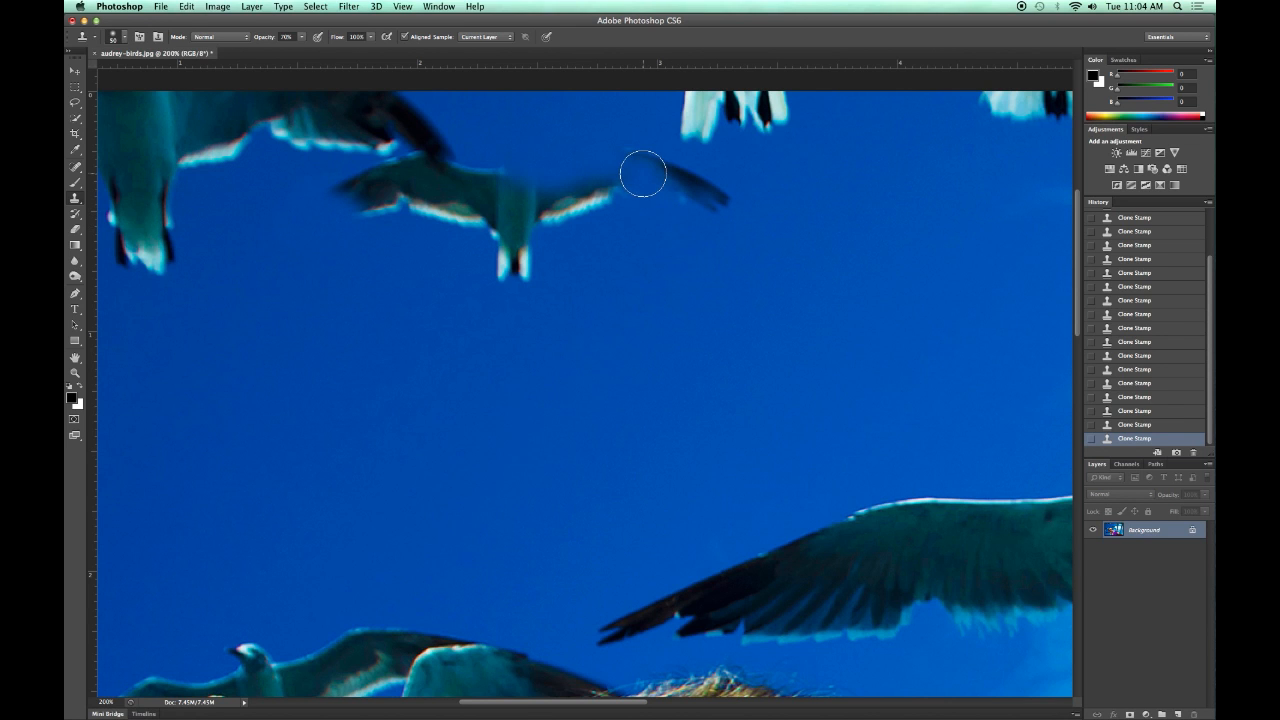
{"action": "mouse_move", "coordinate": [641, 167]}
{"action": "left_mouse_down"}
{"action": "mouse_move", "coordinate": [722, 205]}
{"action": "mouse_move", "coordinate": [697, 180]}
{"action": "mouse_move", "coordinate": [640, 164]}
{"action": "left_mouse_up"}
{"action": "left_click_drag", "start_coordinate": [638, 163], "coordinate": [661, 216]}
{"action": "left_click", "coordinate": [670, 213], "text": "alt"}
{"action": "mouse_move", "coordinate": [618, 193]}
{"action": "left_mouse_down"}
{"action": "mouse_move", "coordinate": [597, 197]}
{"action": "mouse_move", "coordinate": [634, 162]}
{"action": "mouse_move", "coordinate": [659, 174]}
{"action": "left_mouse_up"}
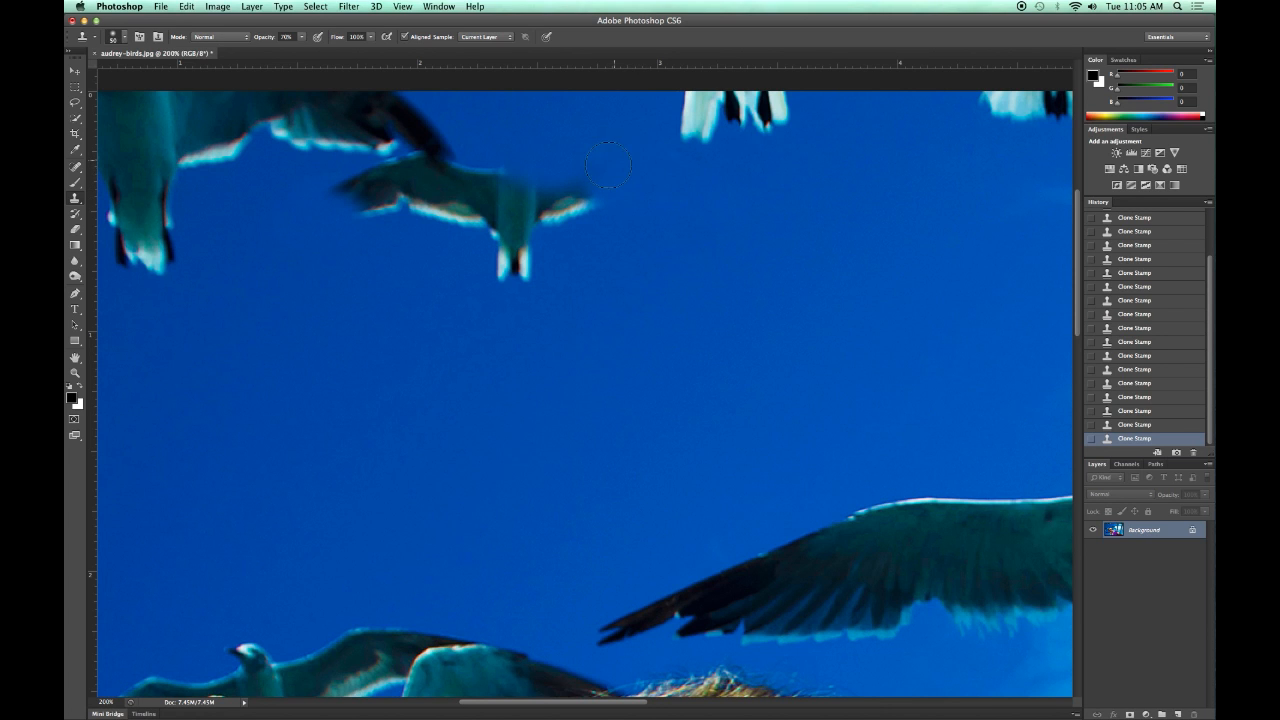
Clone sky over the remaining inner stump of the small gull's right-hand wing beside its body.
{"action": "mouse_move", "coordinate": [597, 172]}
{"action": "left_mouse_down"}
{"action": "mouse_move", "coordinate": [609, 162]}
{"action": "mouse_move", "coordinate": [598, 210]}
{"action": "left_mouse_up"}
{"action": "left_click_drag", "start_coordinate": [550, 218], "coordinate": [638, 212]}
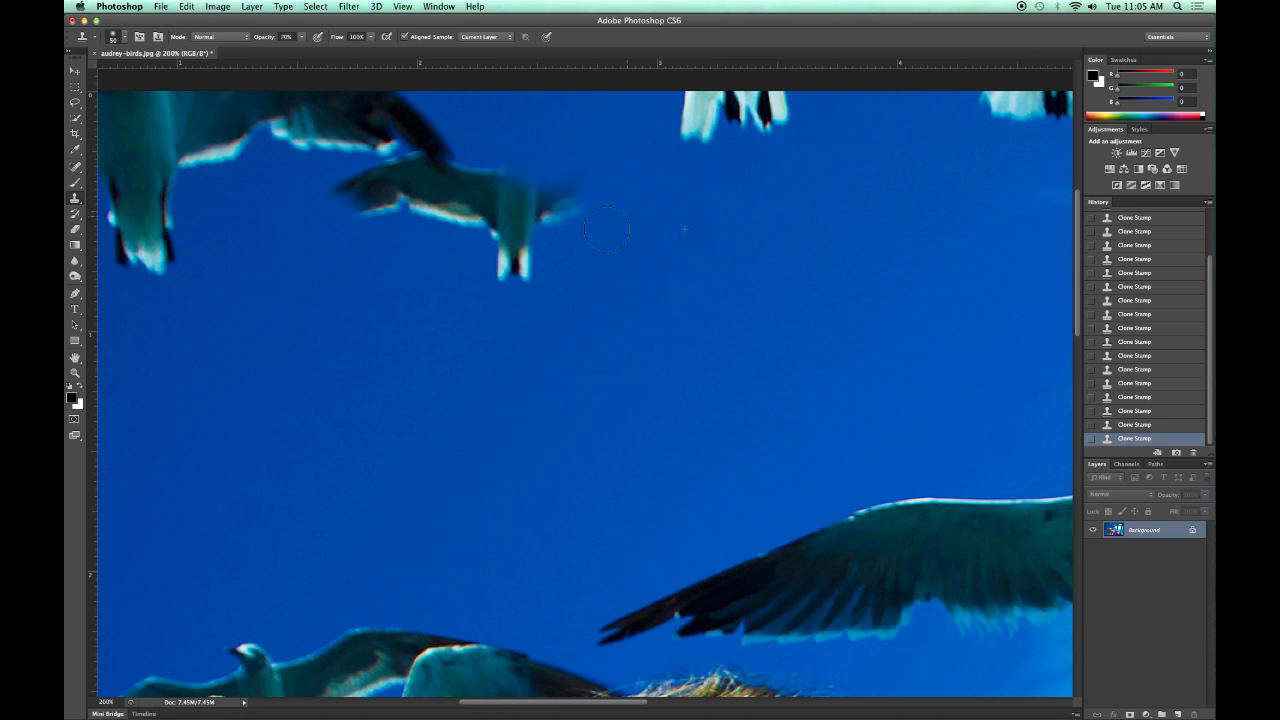
{"action": "left_click", "coordinate": [545, 270]}
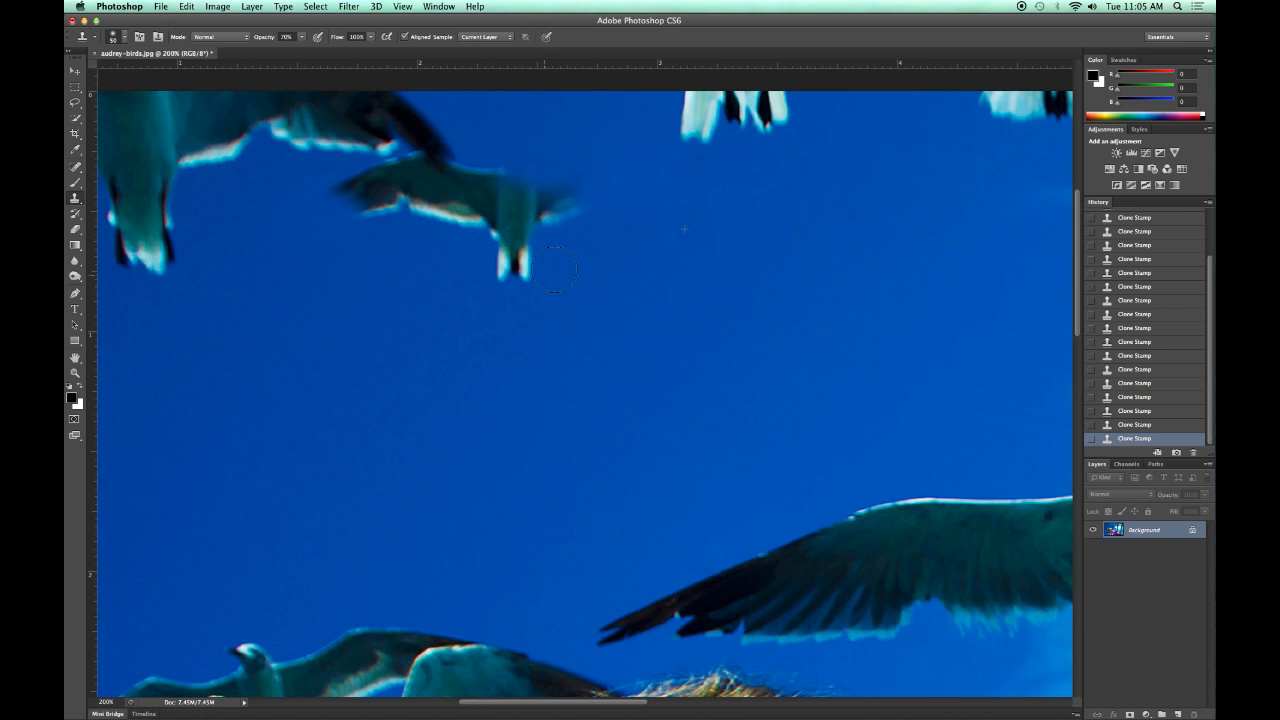